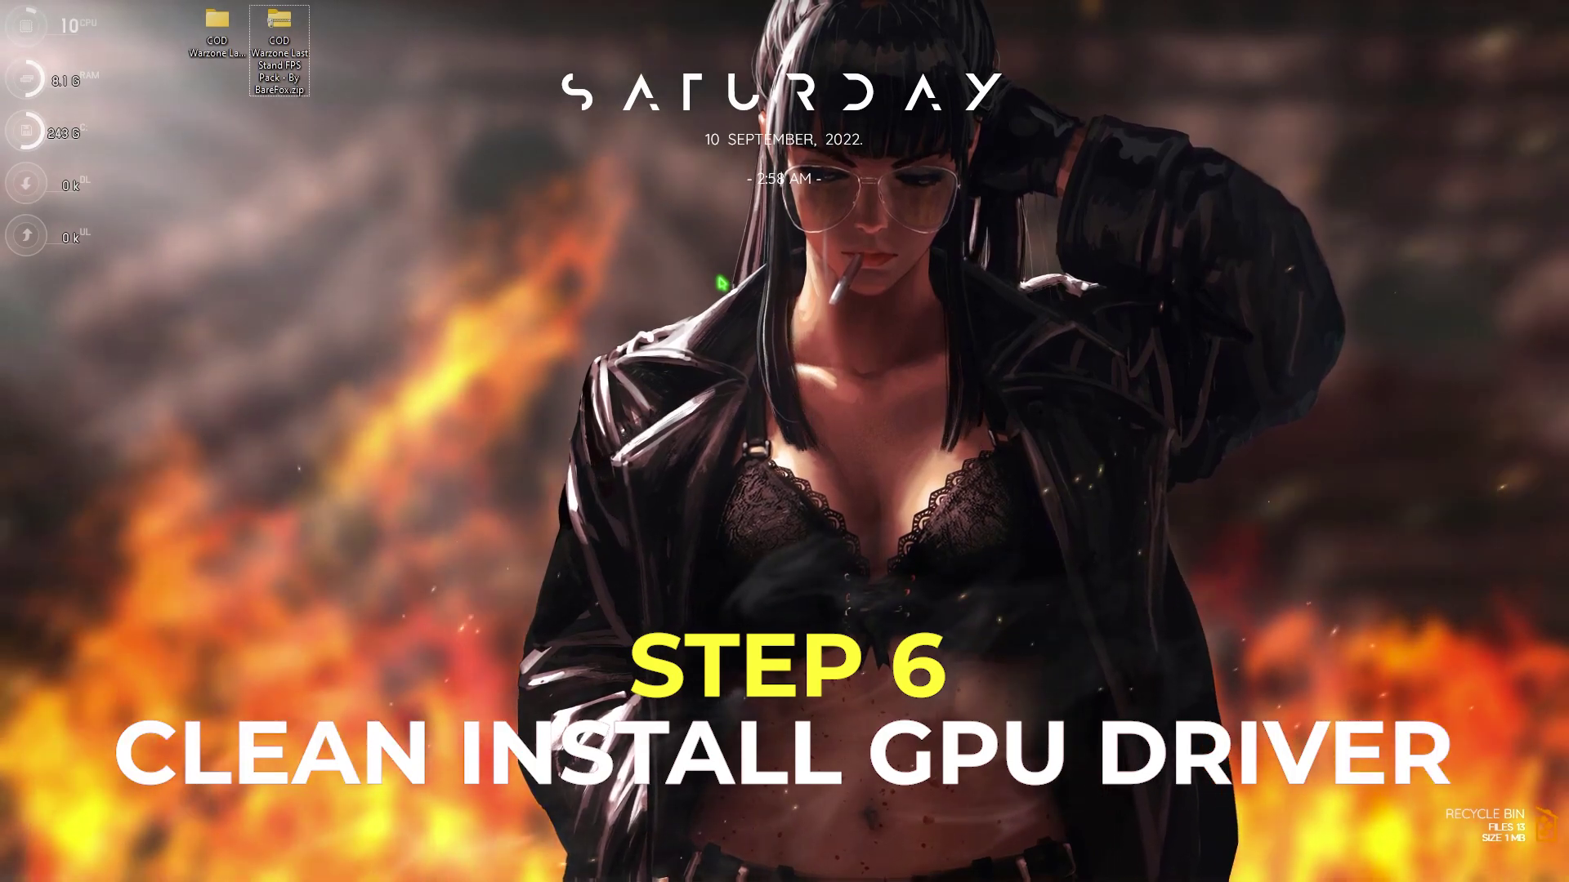
- Search Google in Chrome for 'rtx 2070 super drivers'
key("super")
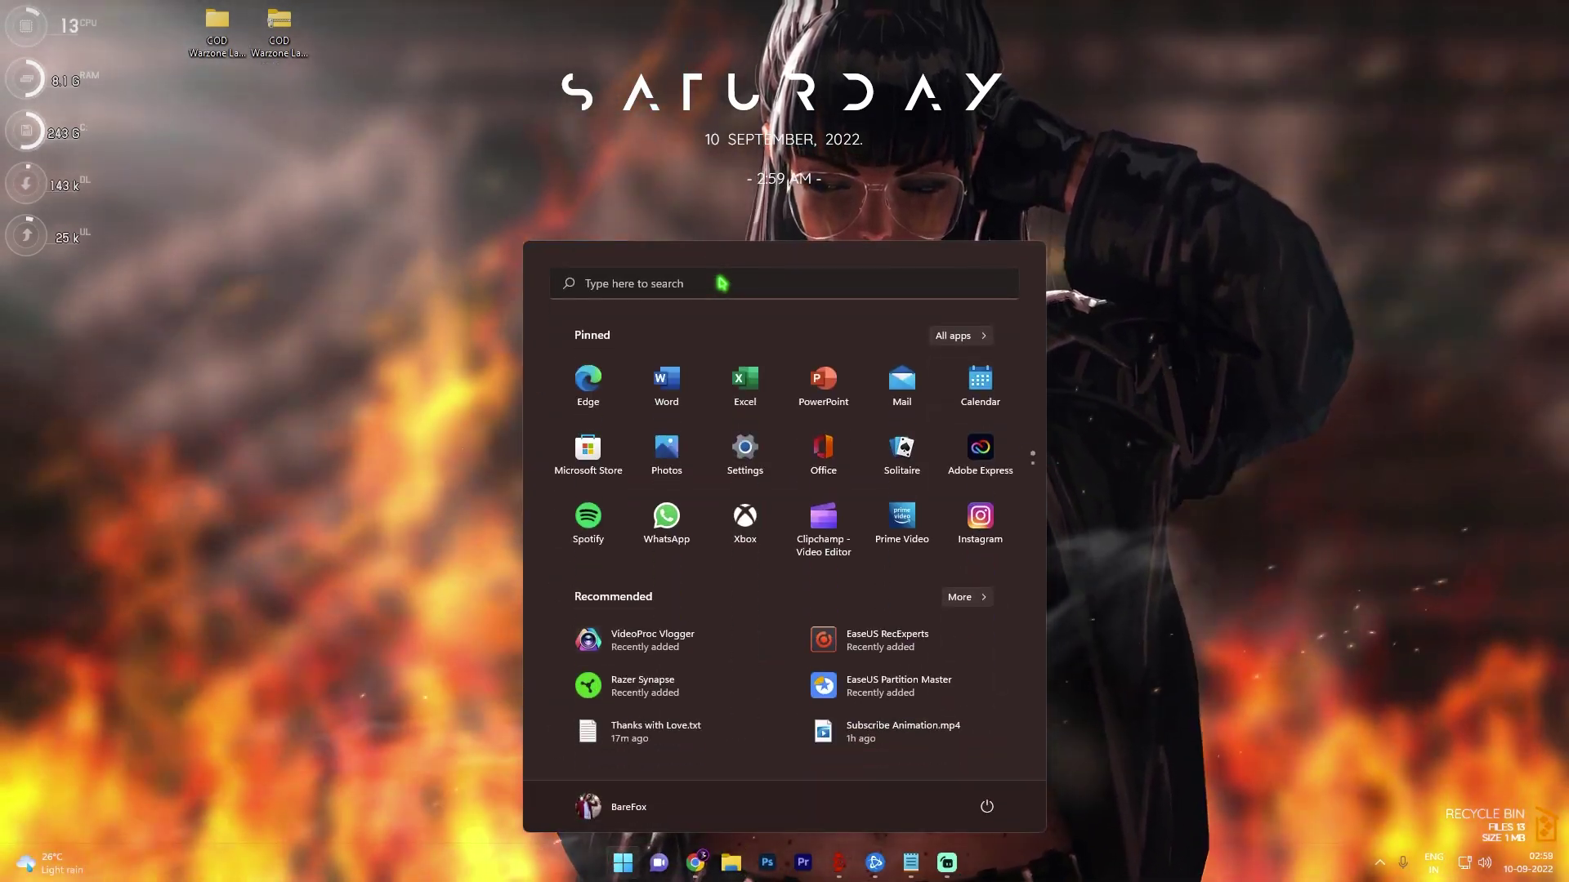
left_click(625, 805)
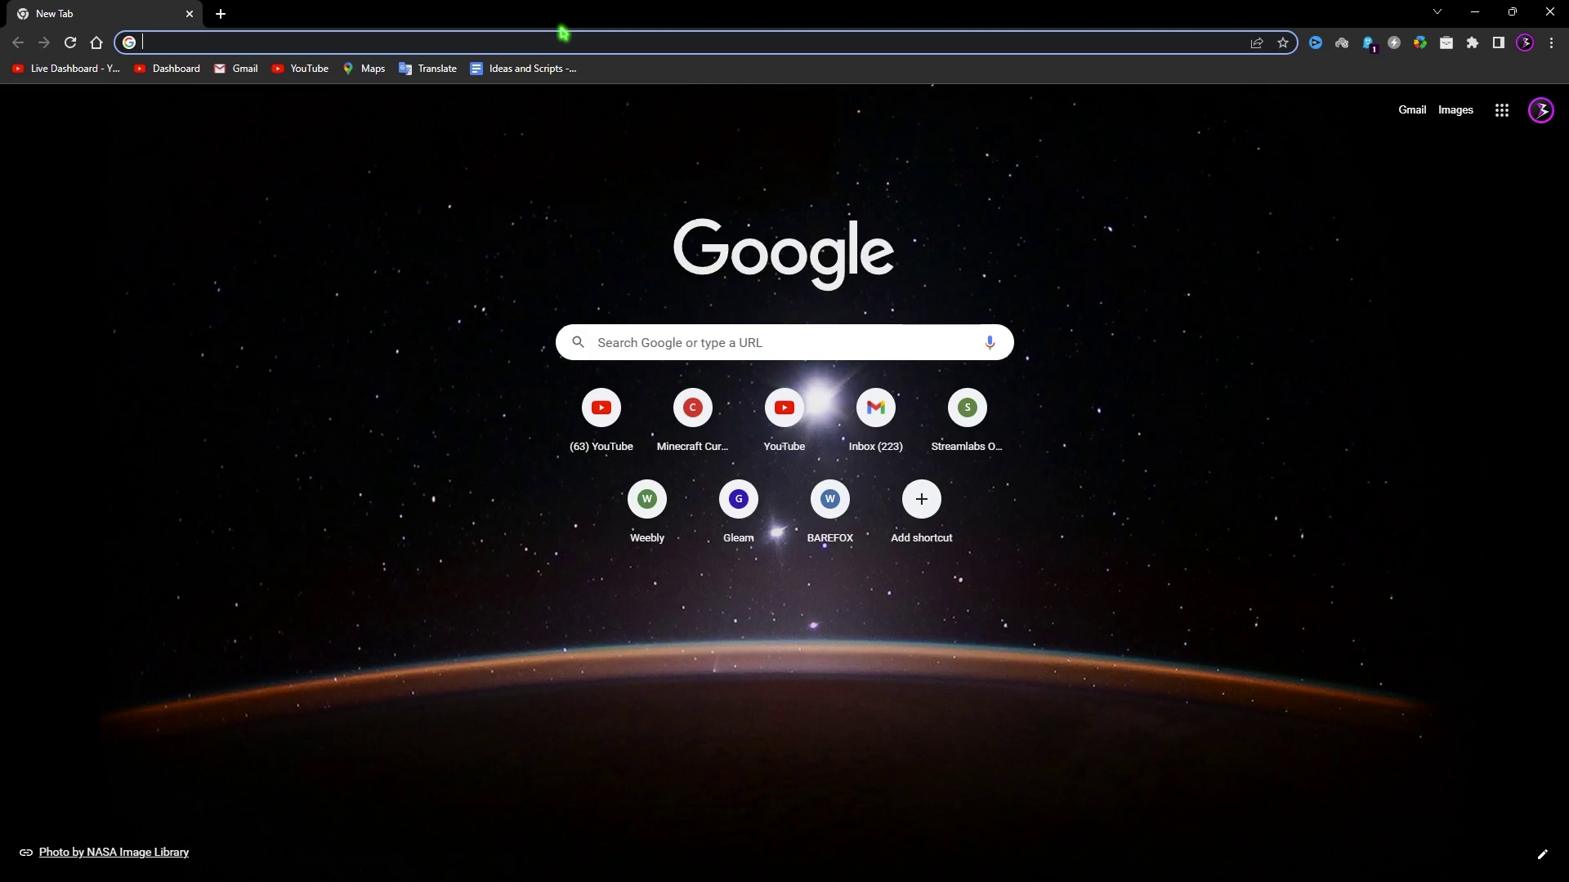
type("rtx 2070 super ")
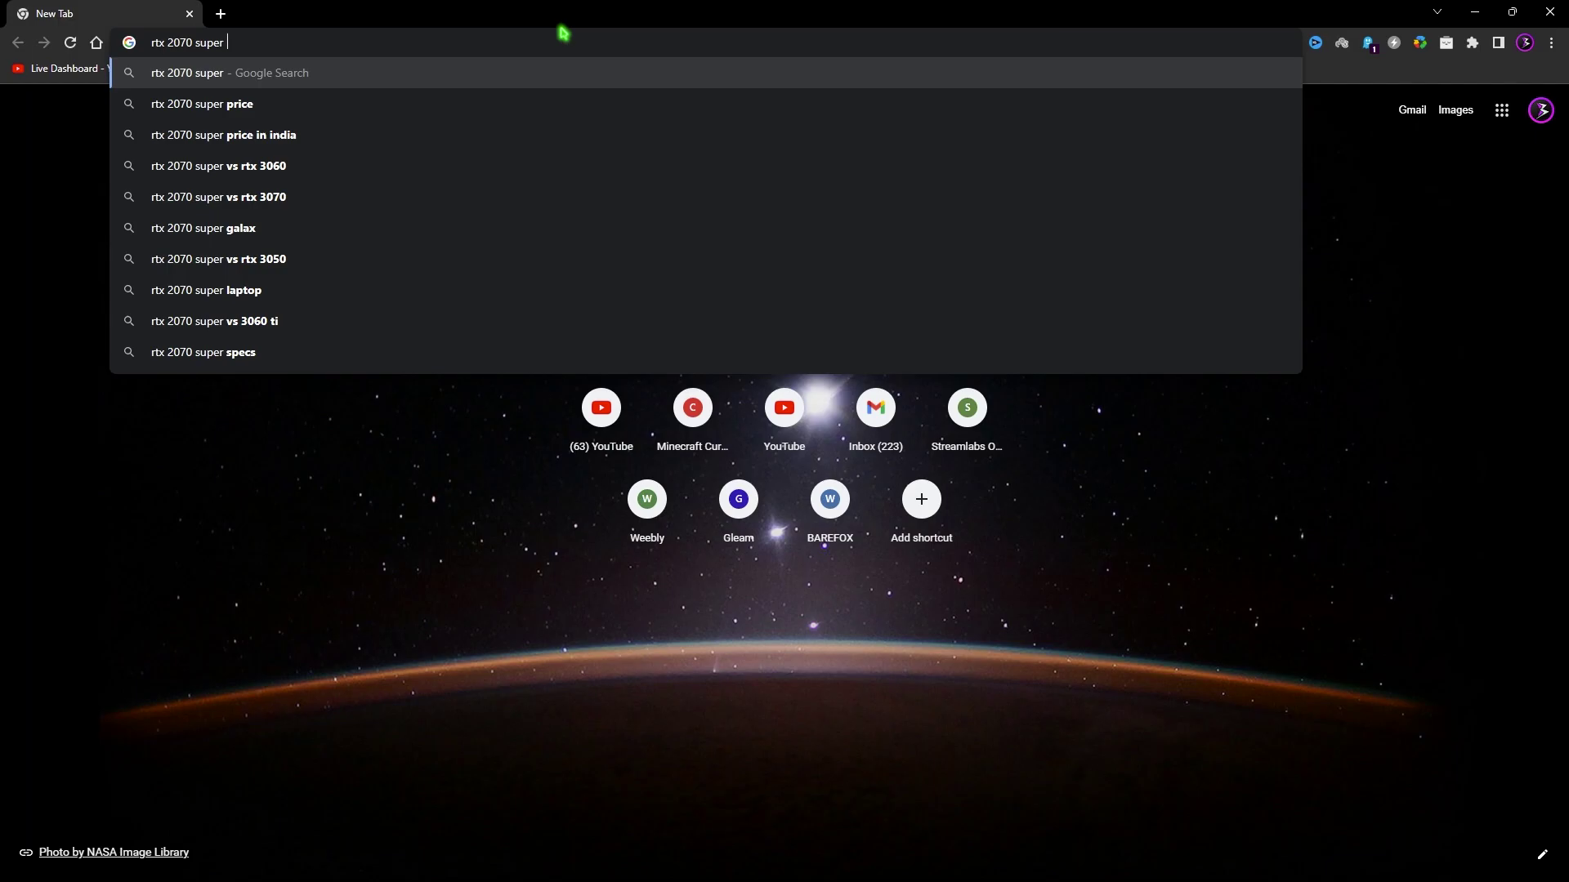
type("drivers")
key("Return")
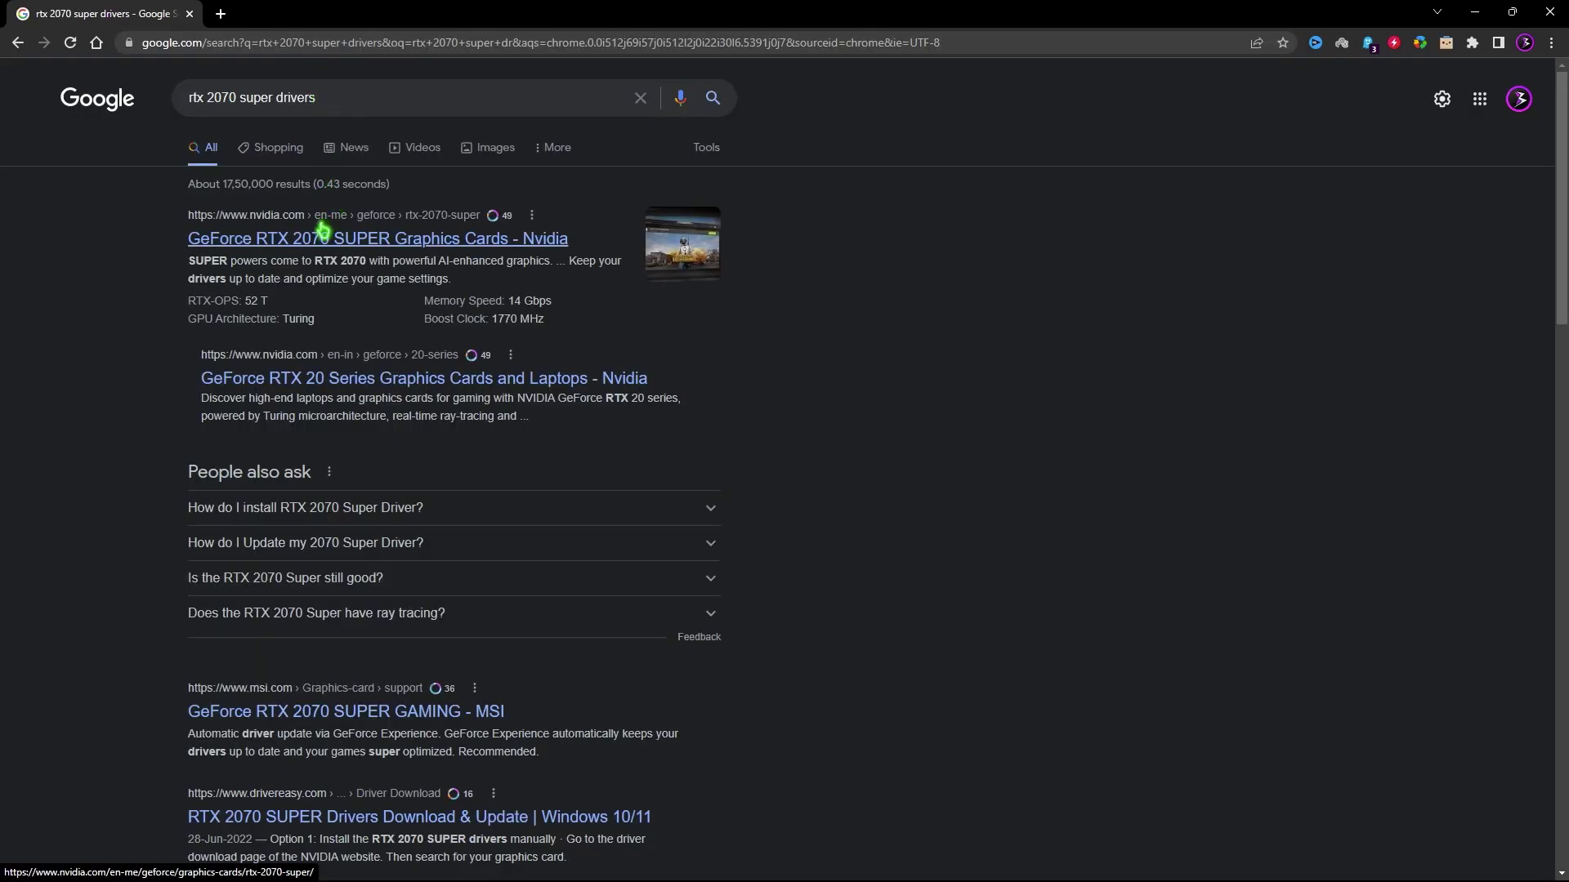
- Go to NVIDIA's GeForce drivers page and choose GeForce, GeForce RTX 20 Series
left_click(312, 245)
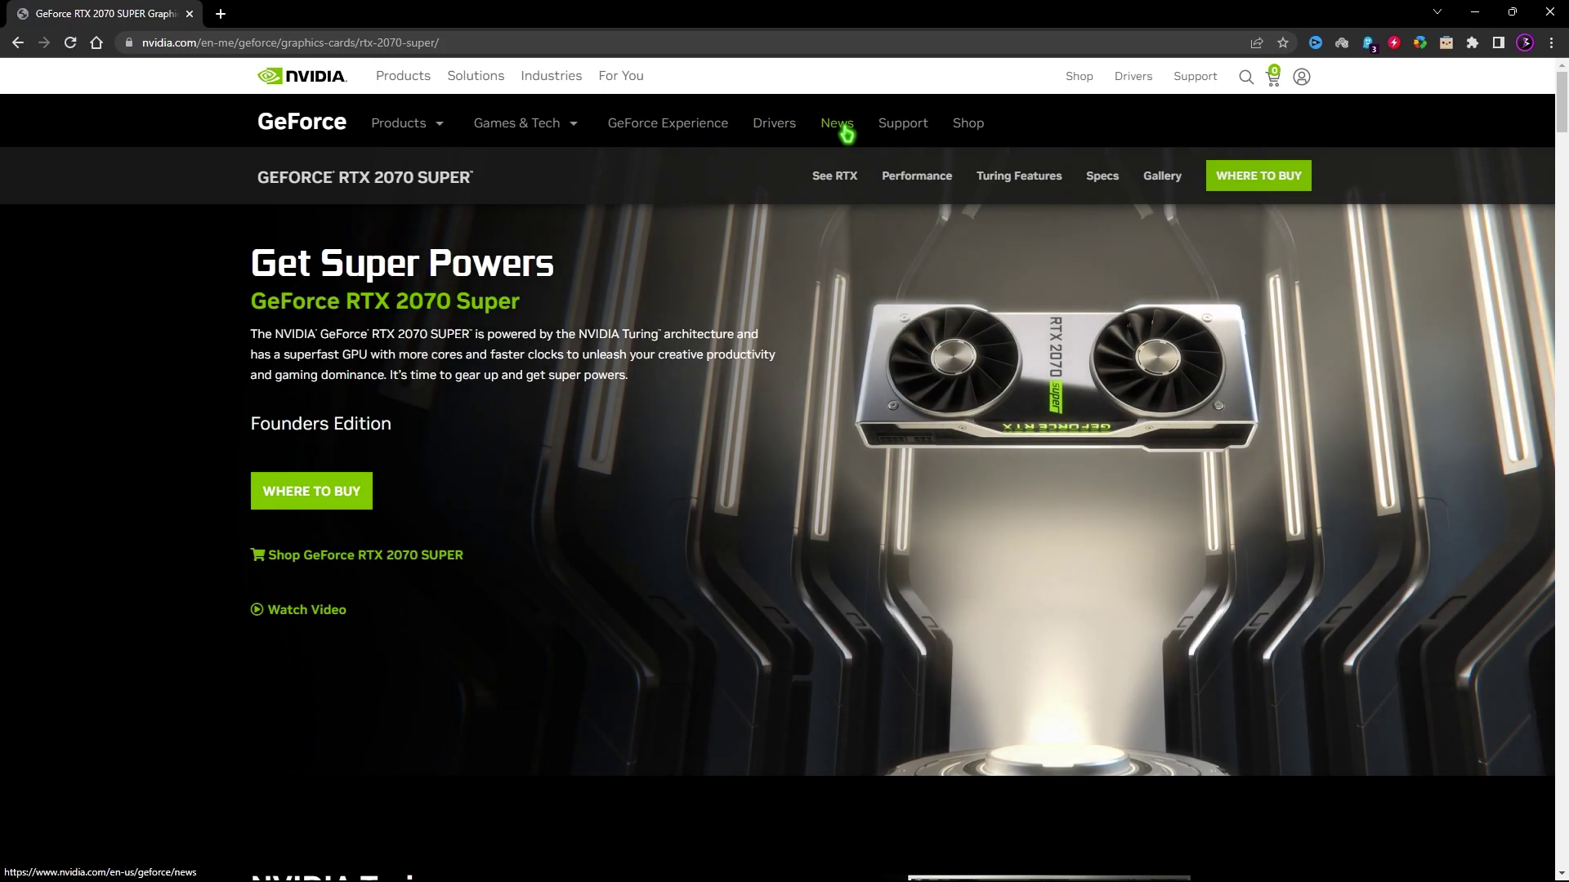
left_click(762, 129)
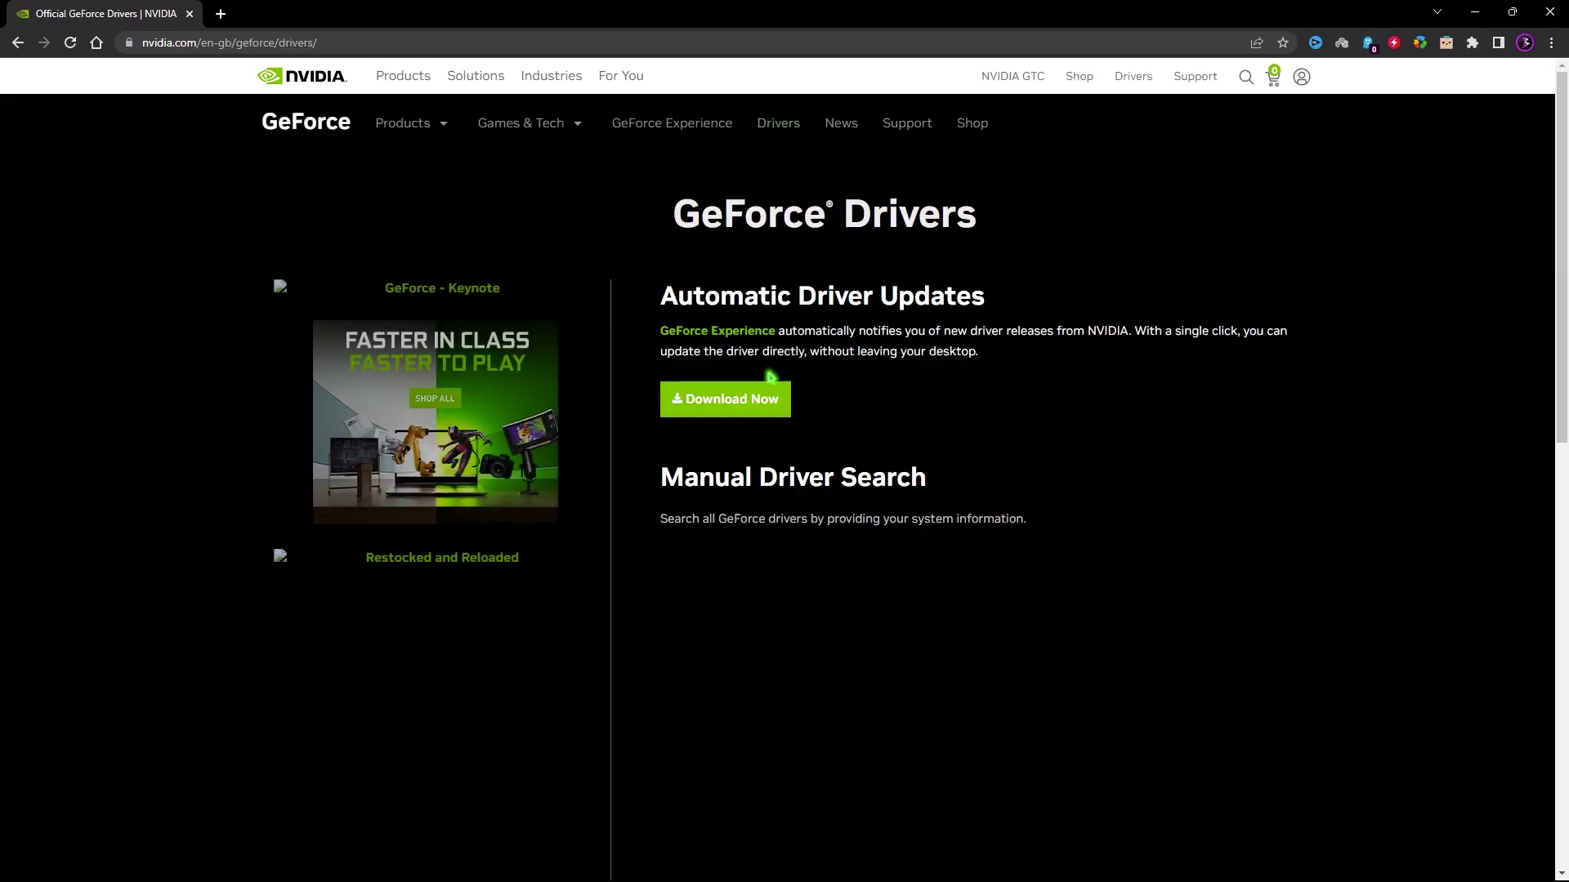
scroll(757, 234, "down", 3)
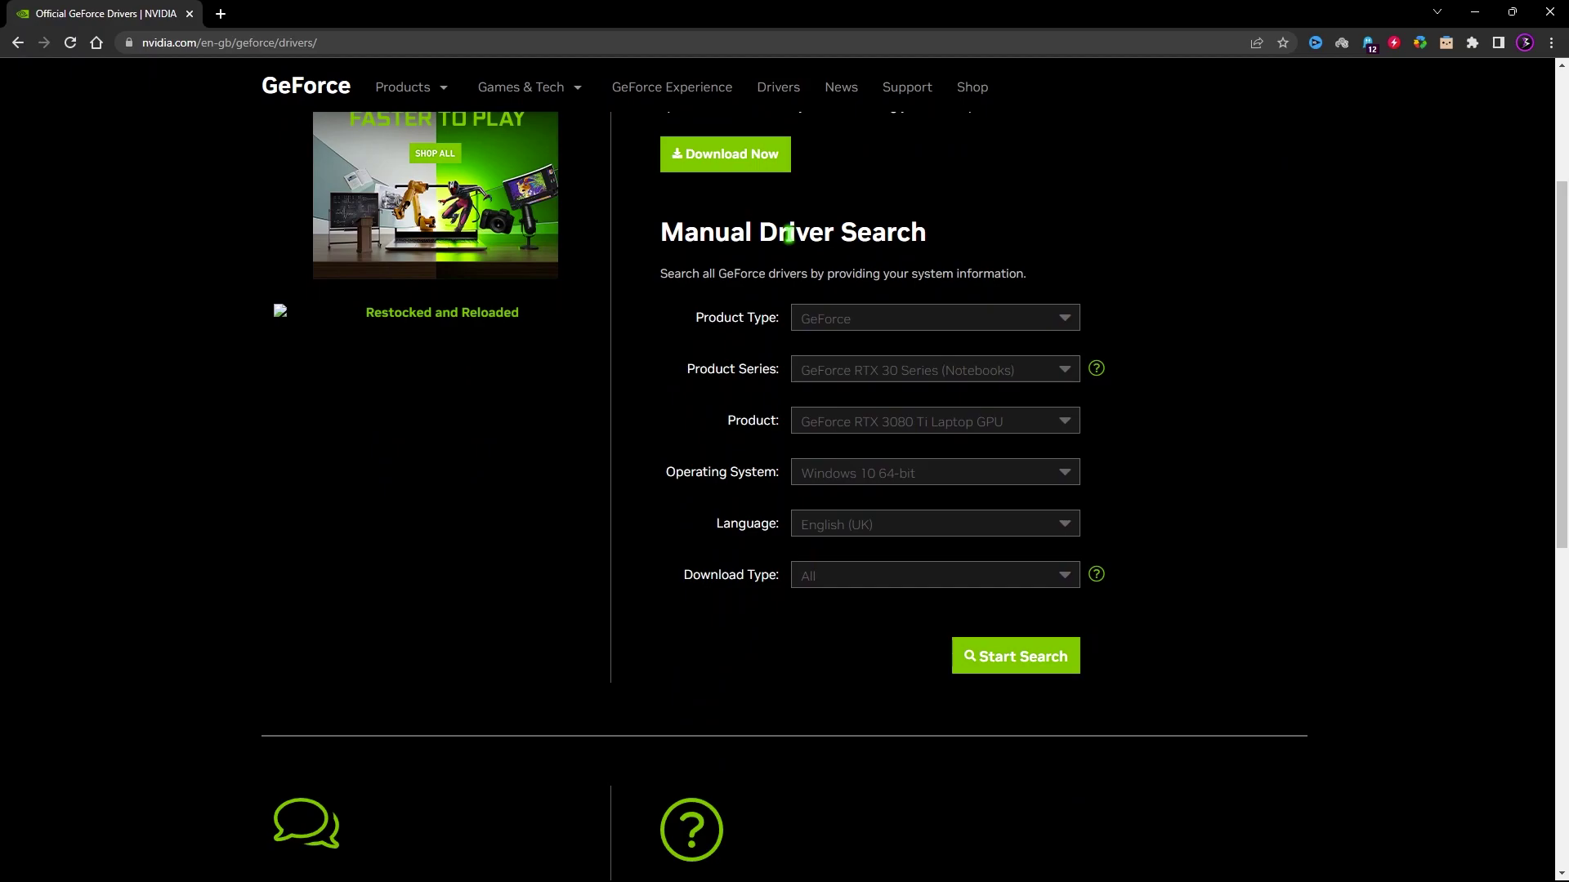
left_click(837, 320)
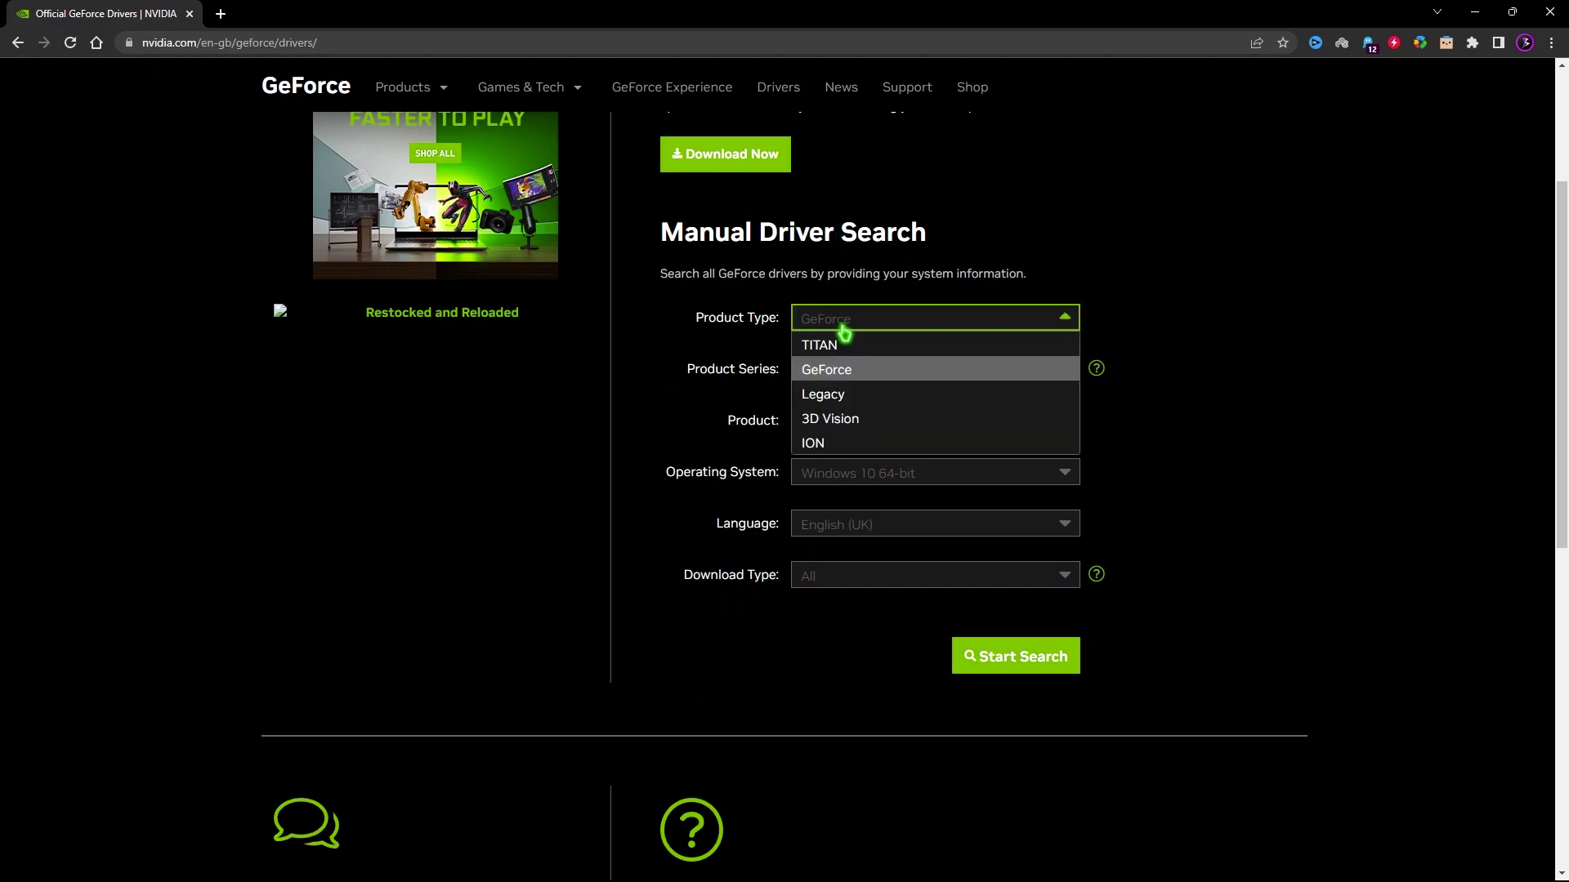
left_click(844, 330)
left_click(851, 370)
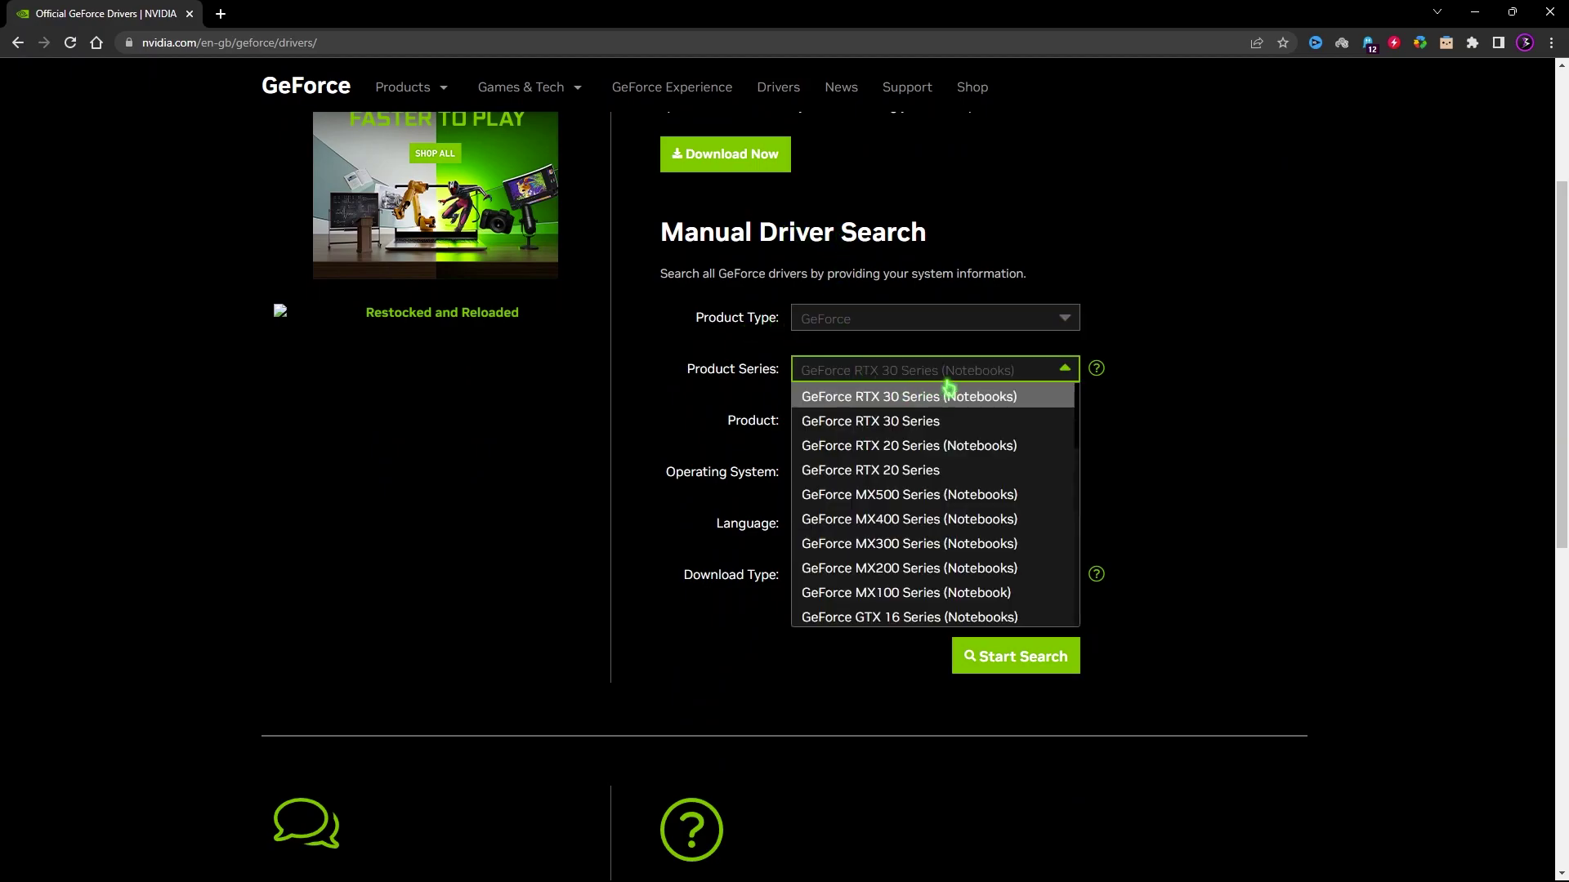
left_click(889, 472)
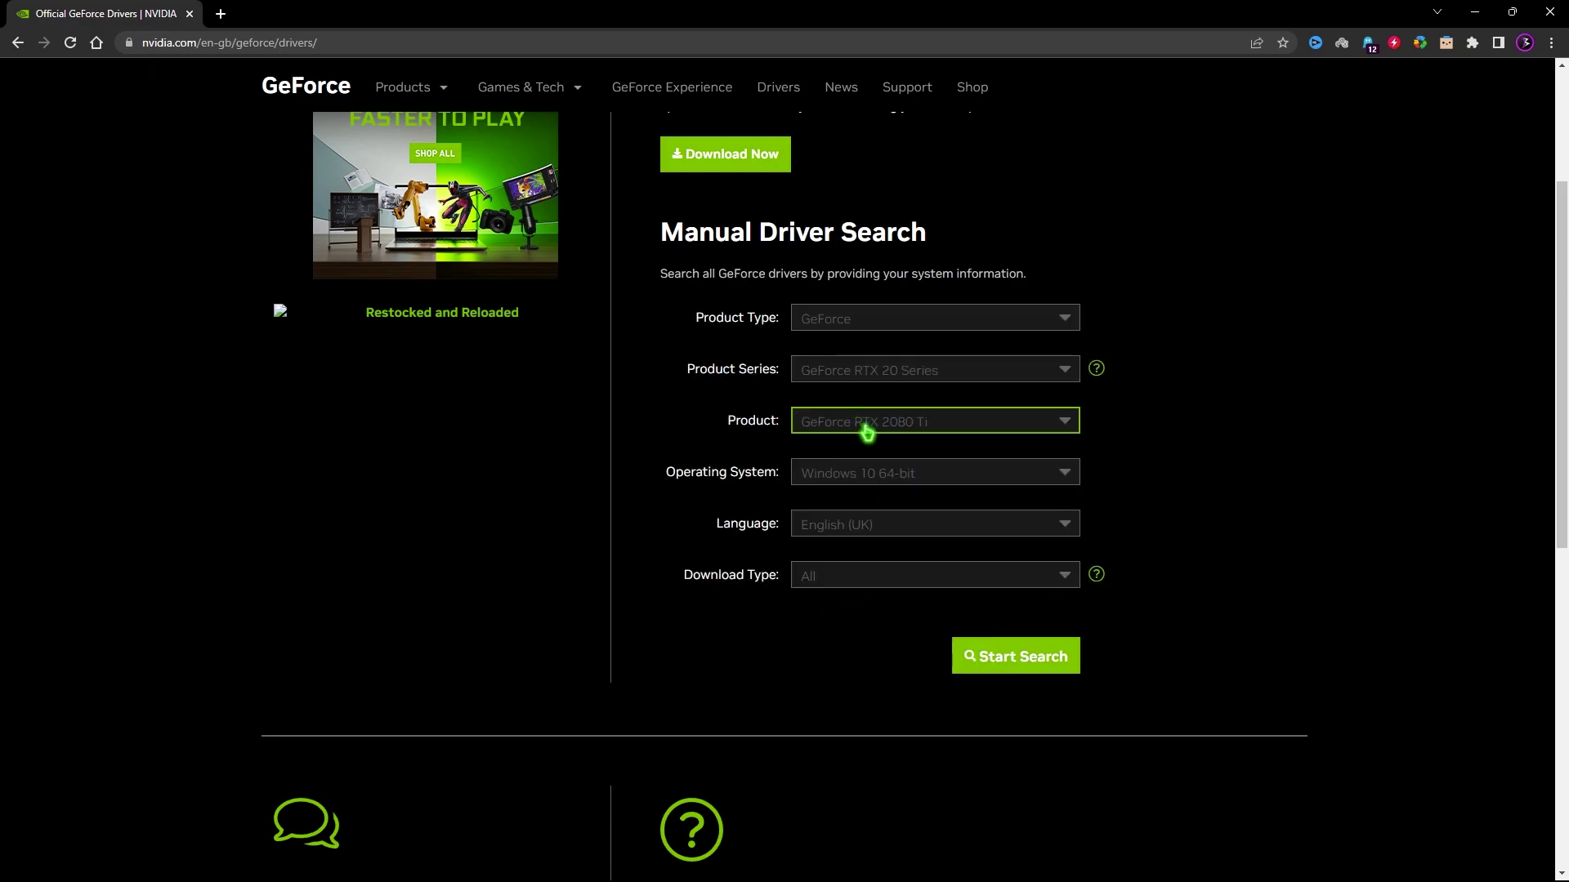
- Pick RTX 2070 SUPER, Windows 11, English (US), Game Ready Driver and start the search
left_click(868, 432)
left_click(911, 520)
left_click(879, 476)
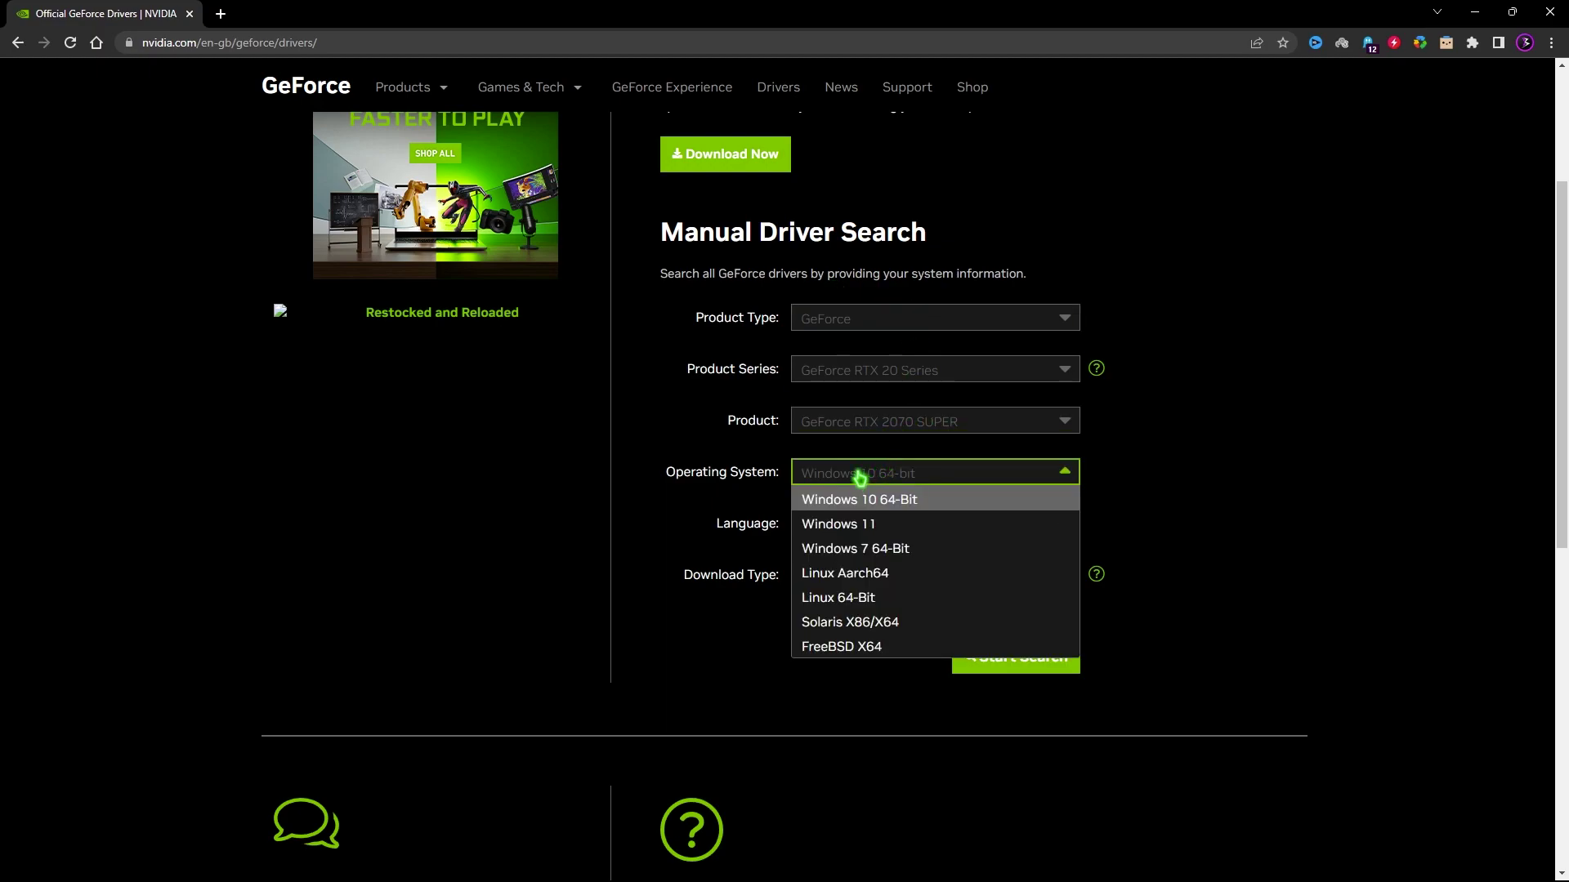
left_click(885, 525)
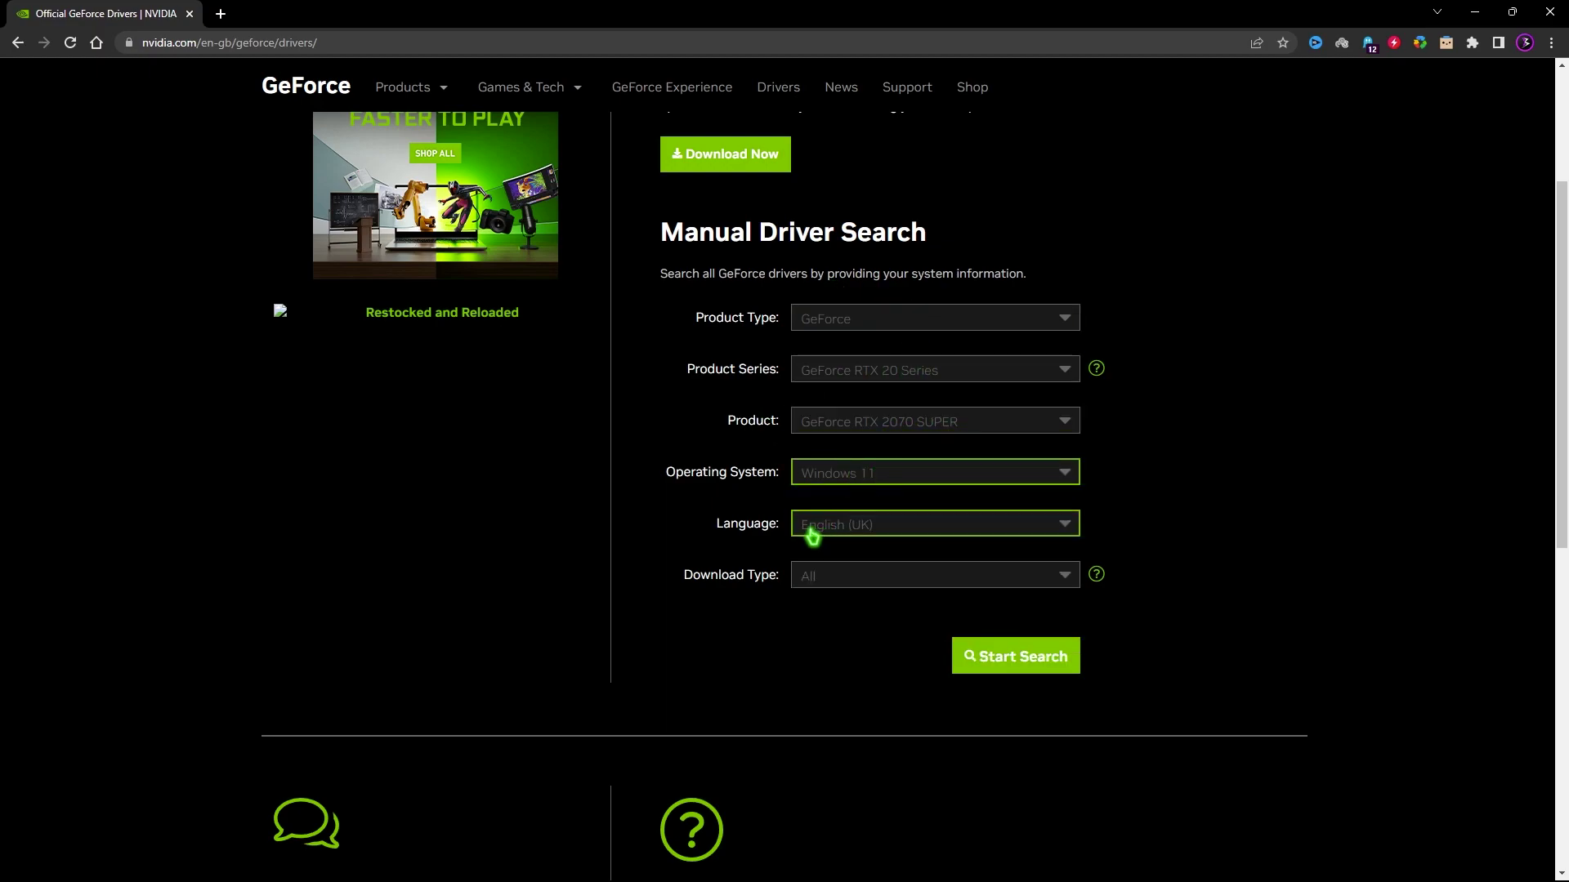
left_click(855, 540)
left_click(871, 552)
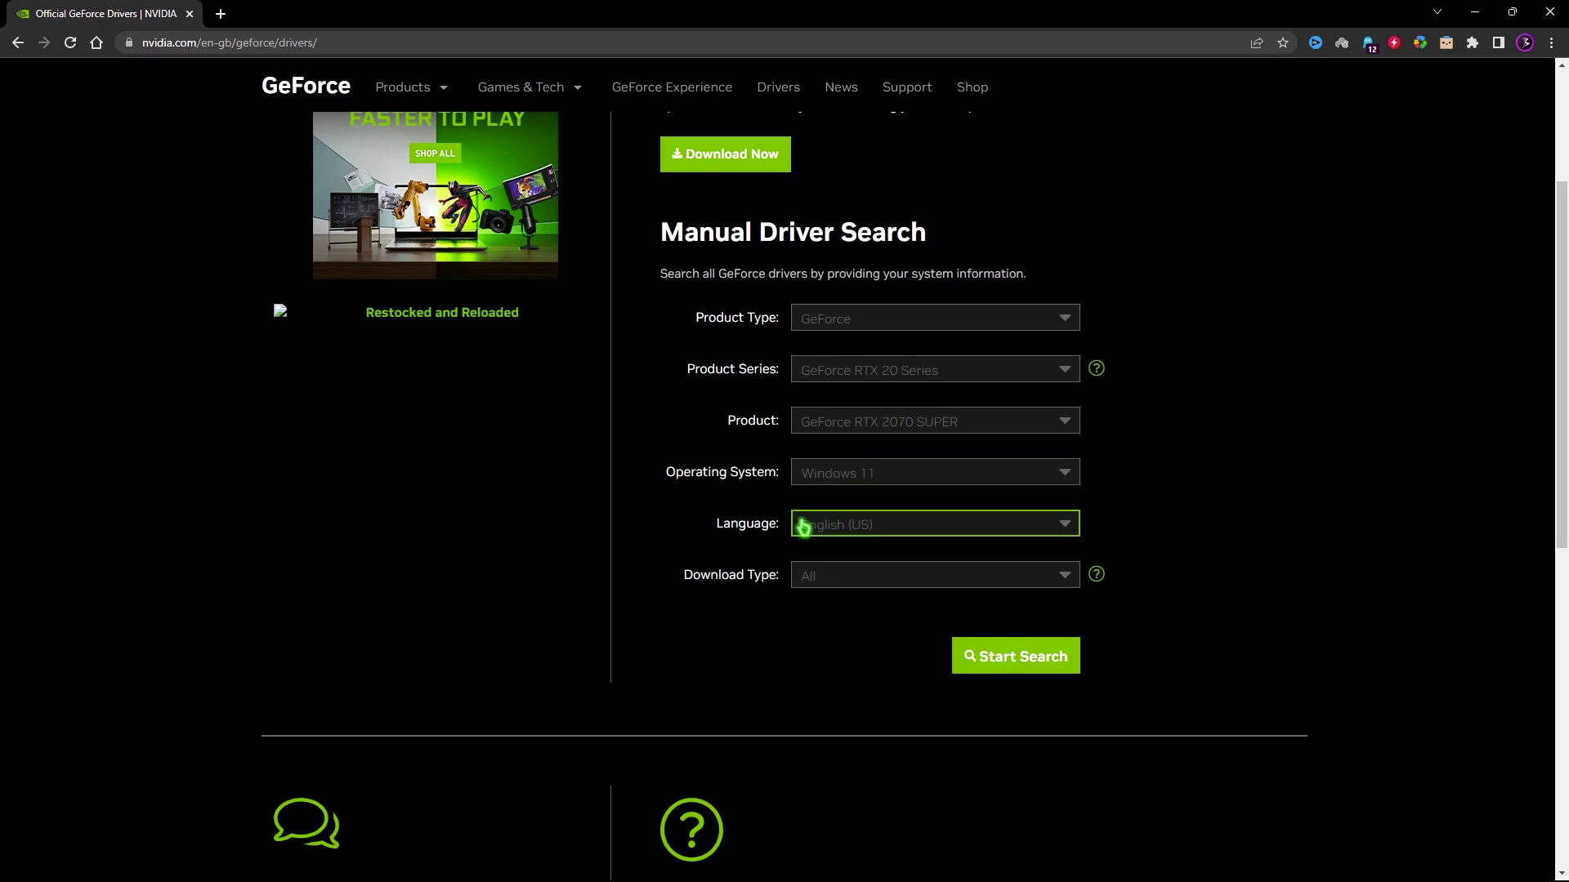
left_click(825, 576)
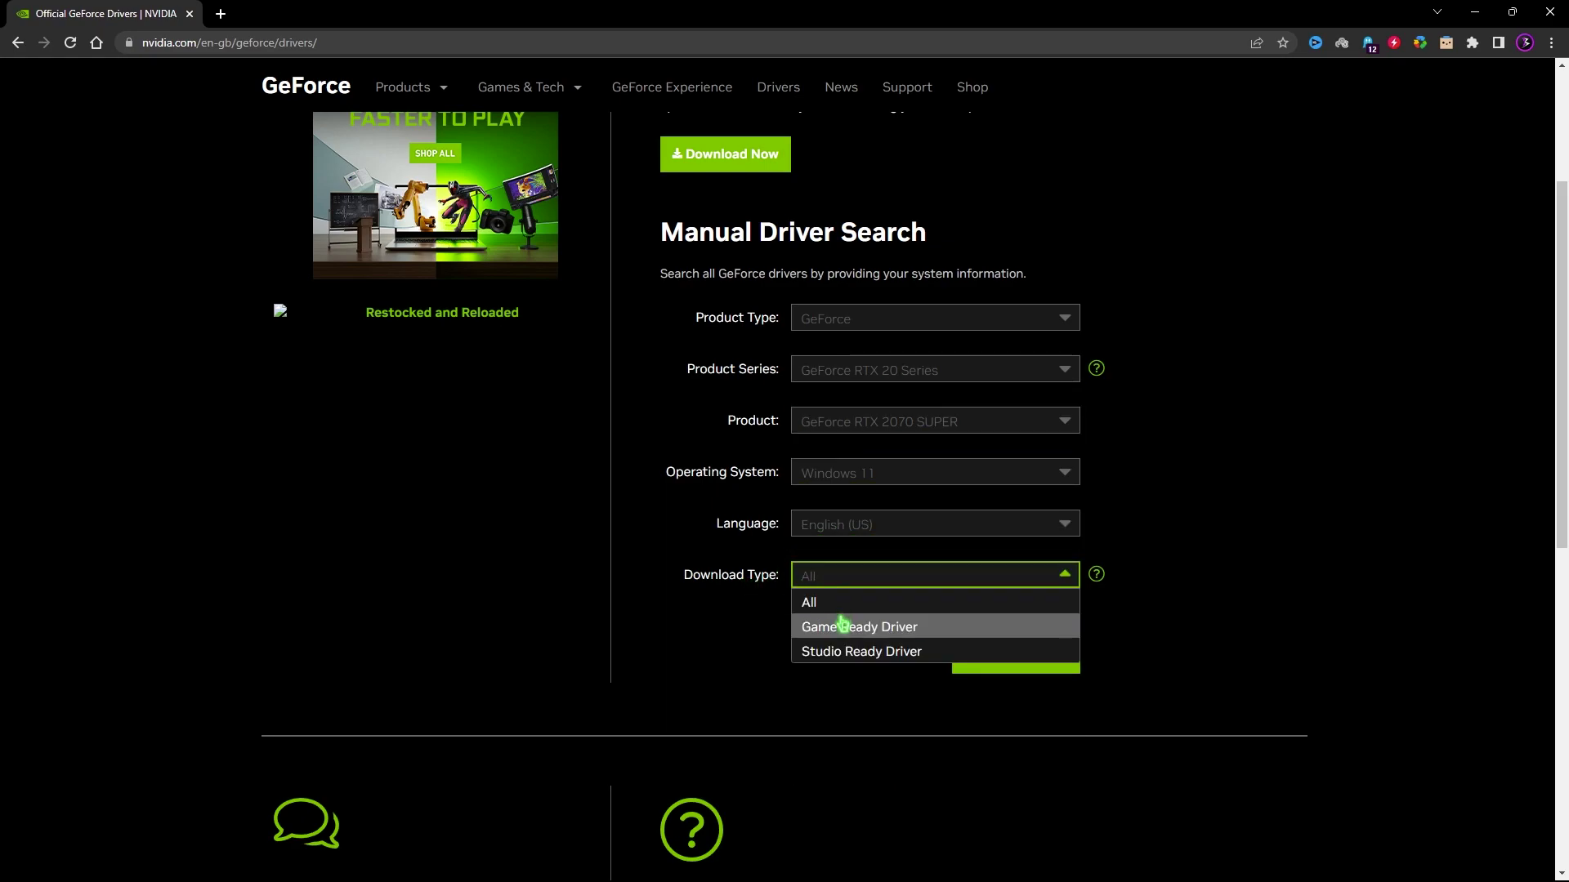
left_click(842, 625)
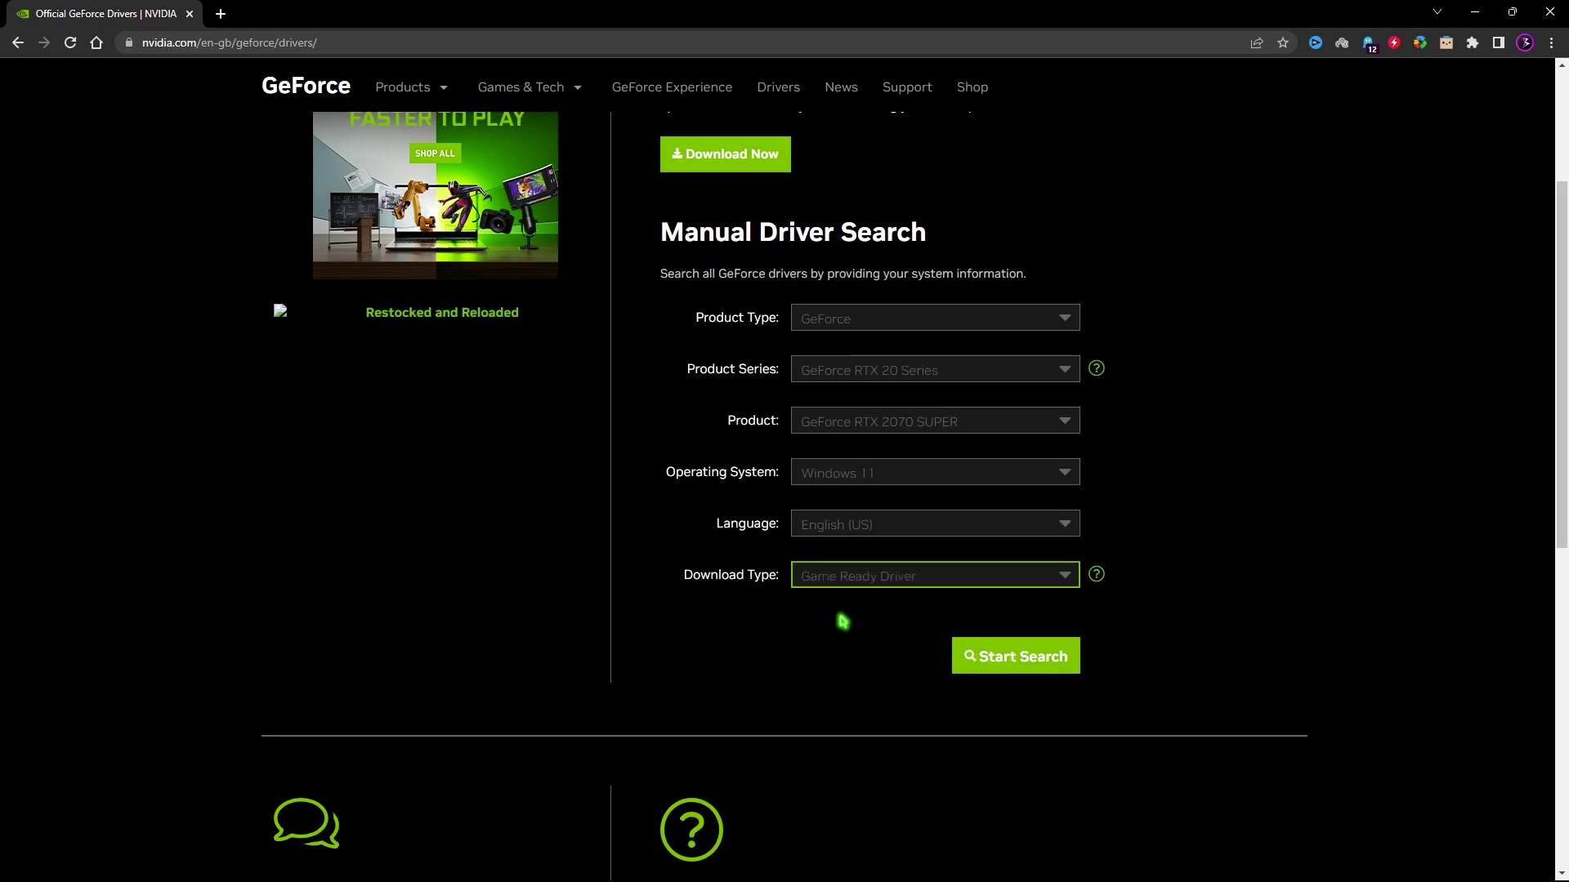
left_click(1001, 662)
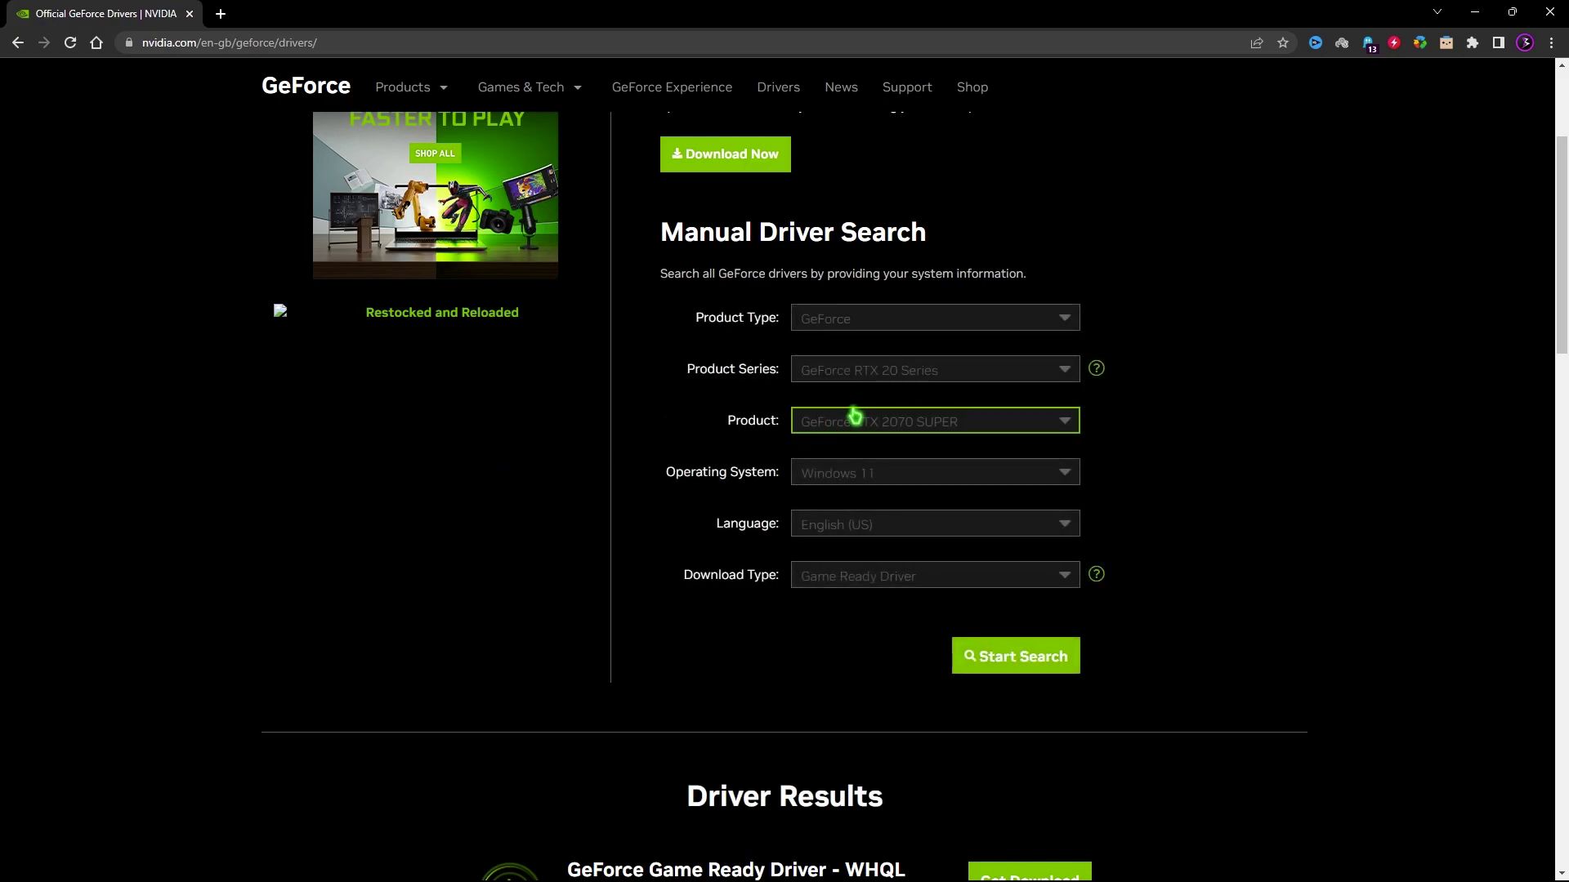
- Scroll through the driver results, newest 516.94, then select the FPS pack icons on the desktop
scroll(856, 446, "down", 1)
scroll(856, 446, "down", 4)
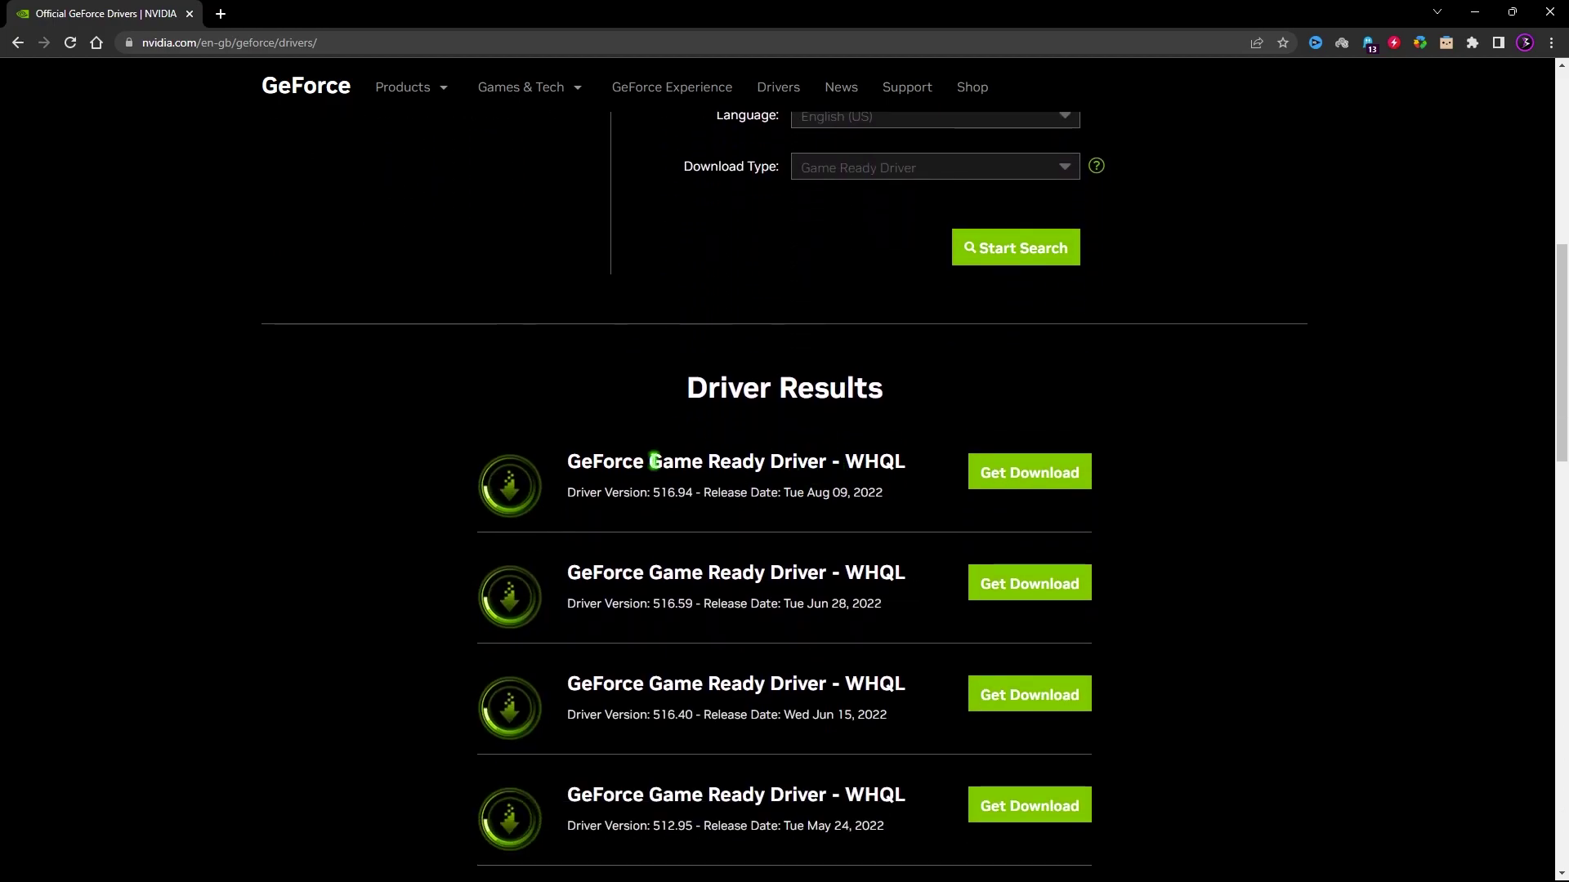
scroll(866, 441, "down", 3)
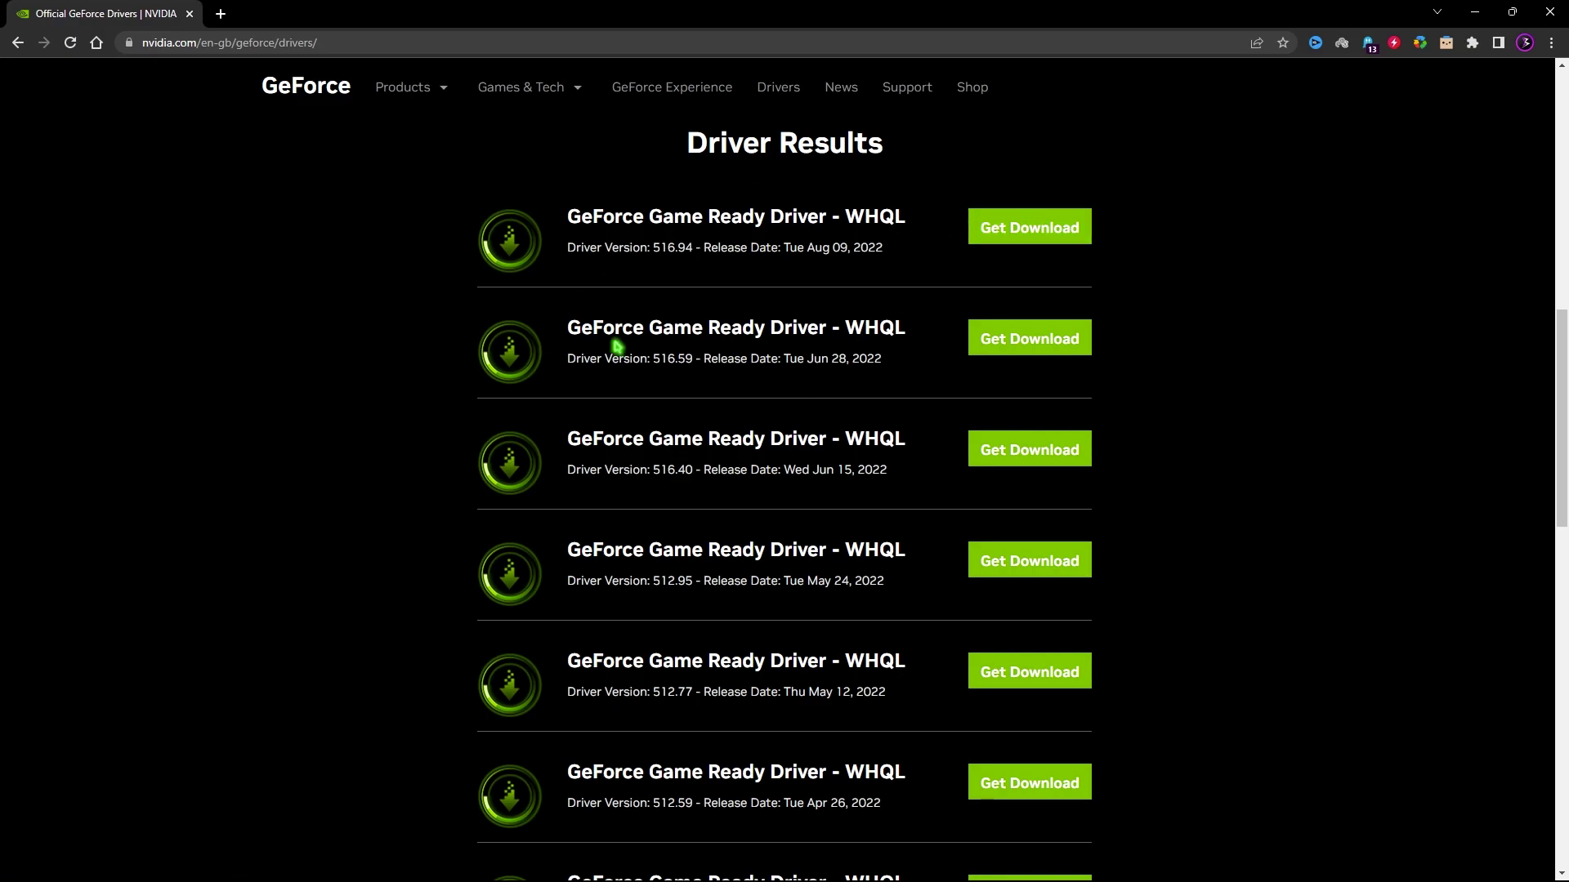
scroll(826, 331, "up", 1)
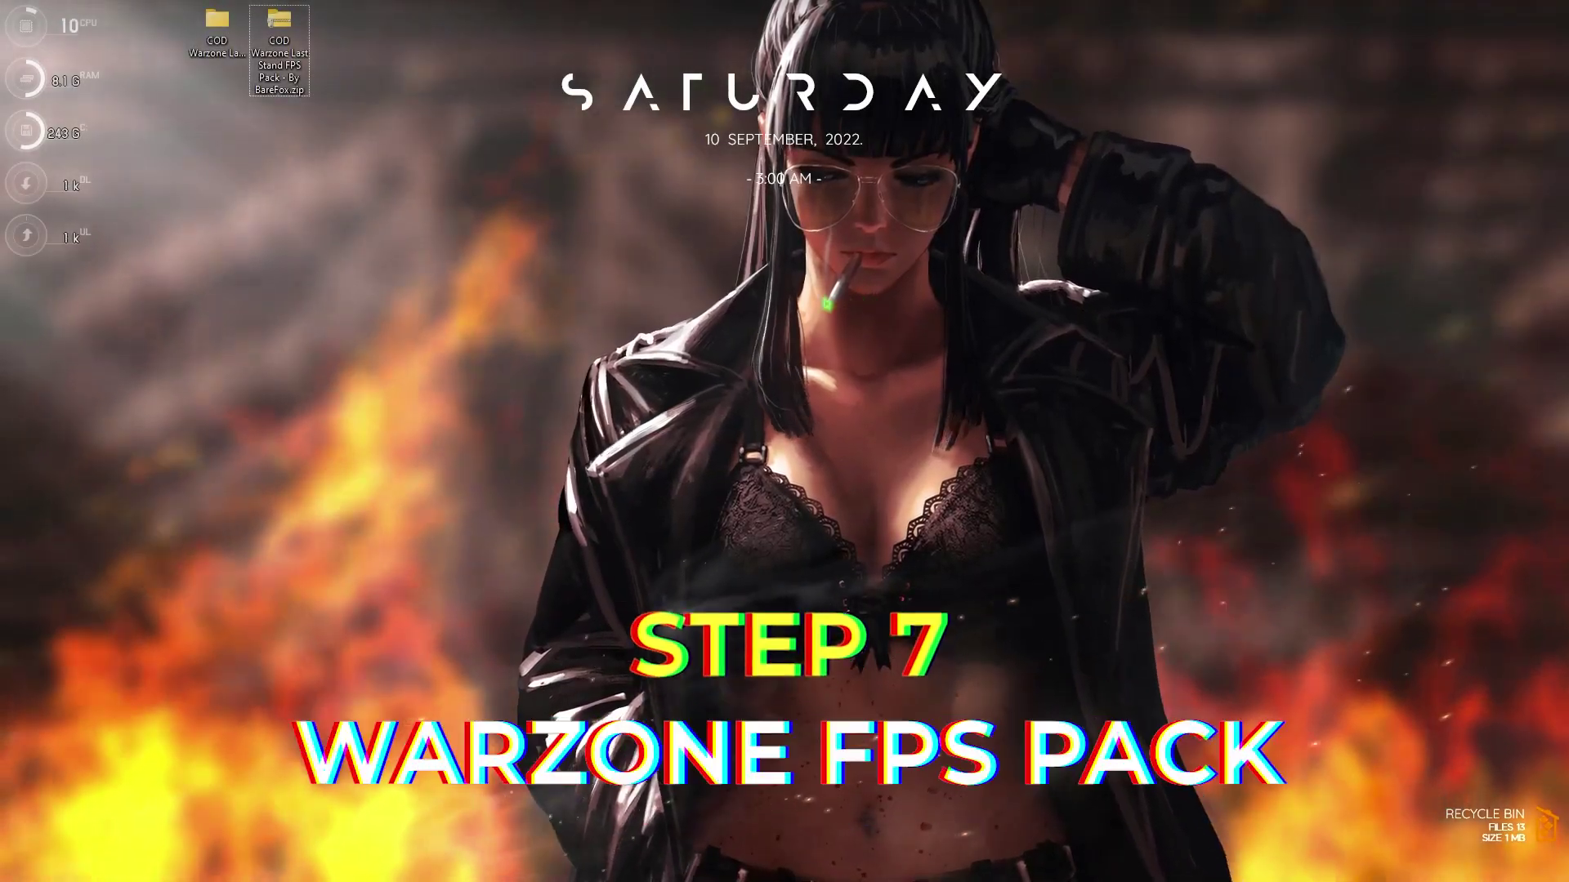
left_click_drag(473, 205, 364, 263)
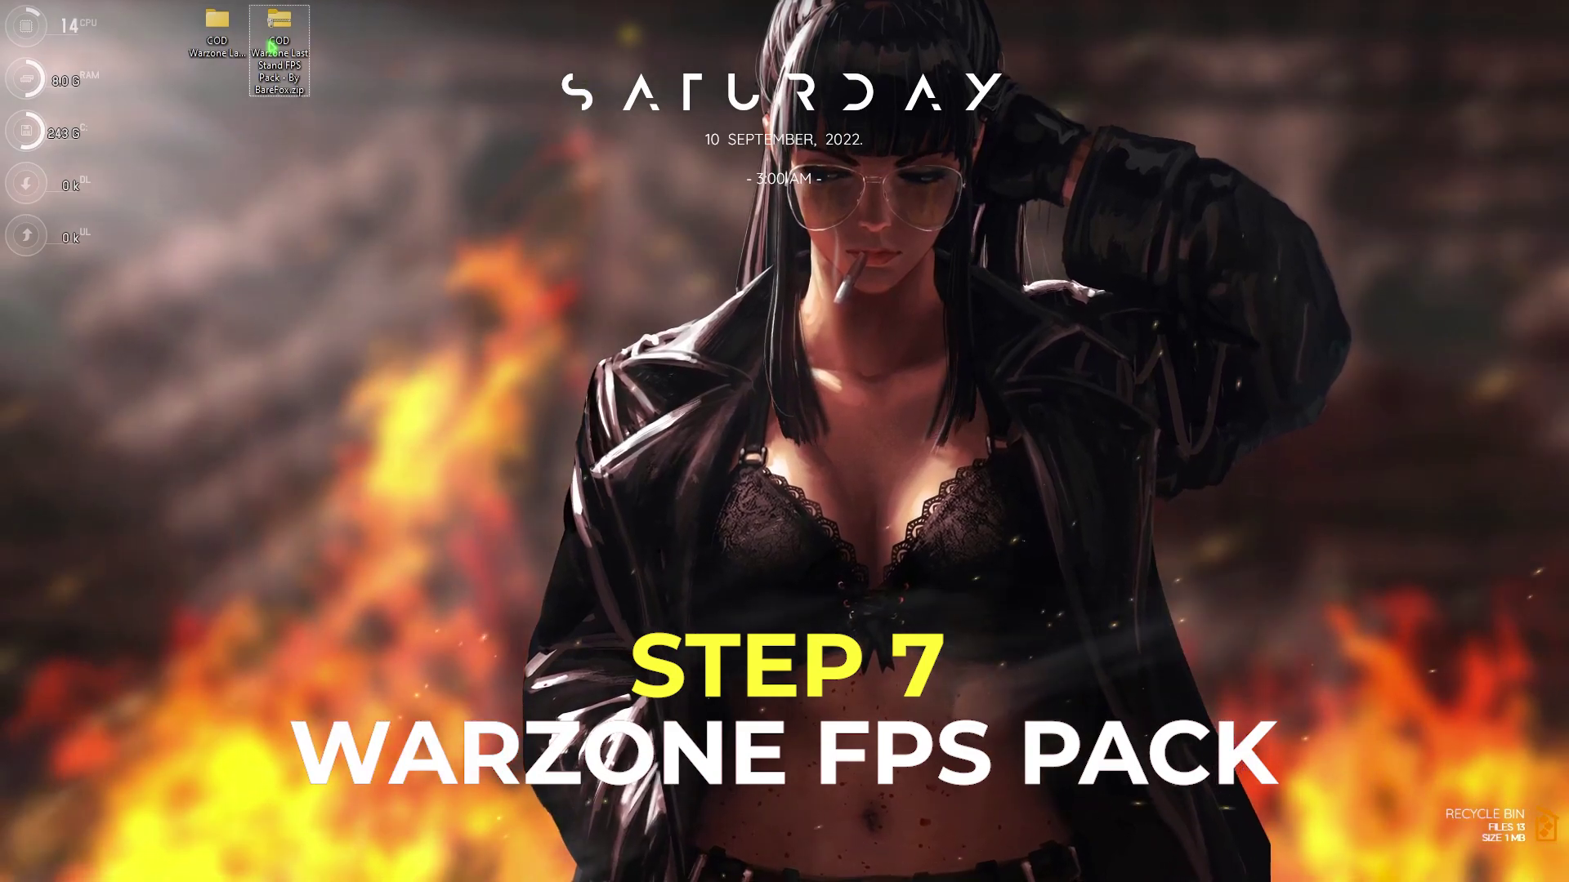
- Open the Warzone FPS pack, view CPU Speed.reg and the Default Reg folder, then return to the pack root
double_click(279, 25)
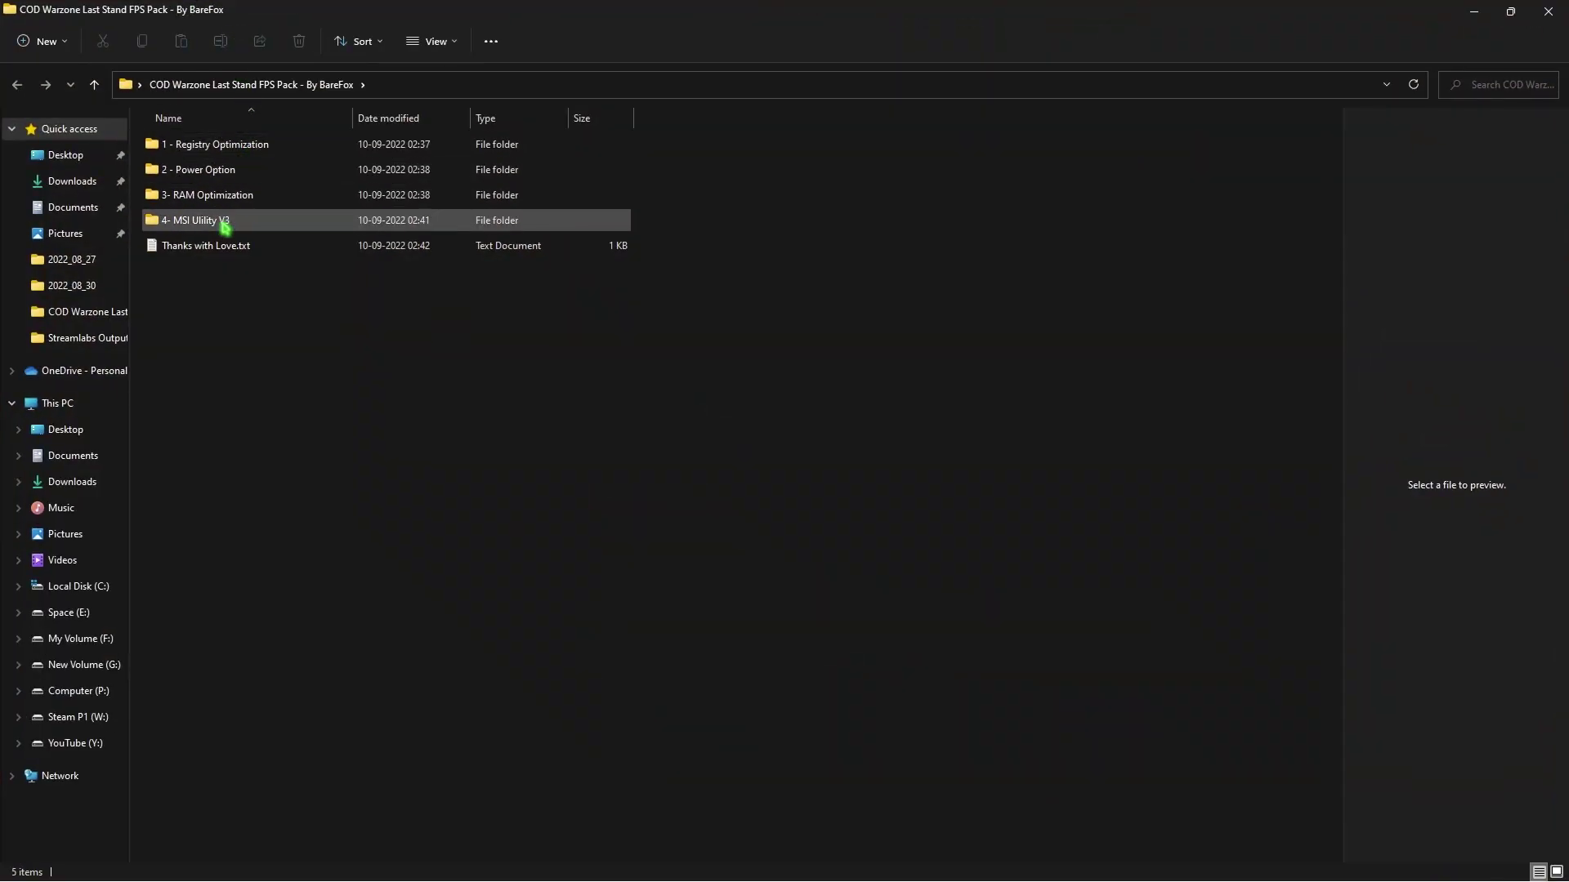
double_click(214, 156)
left_click(314, 169)
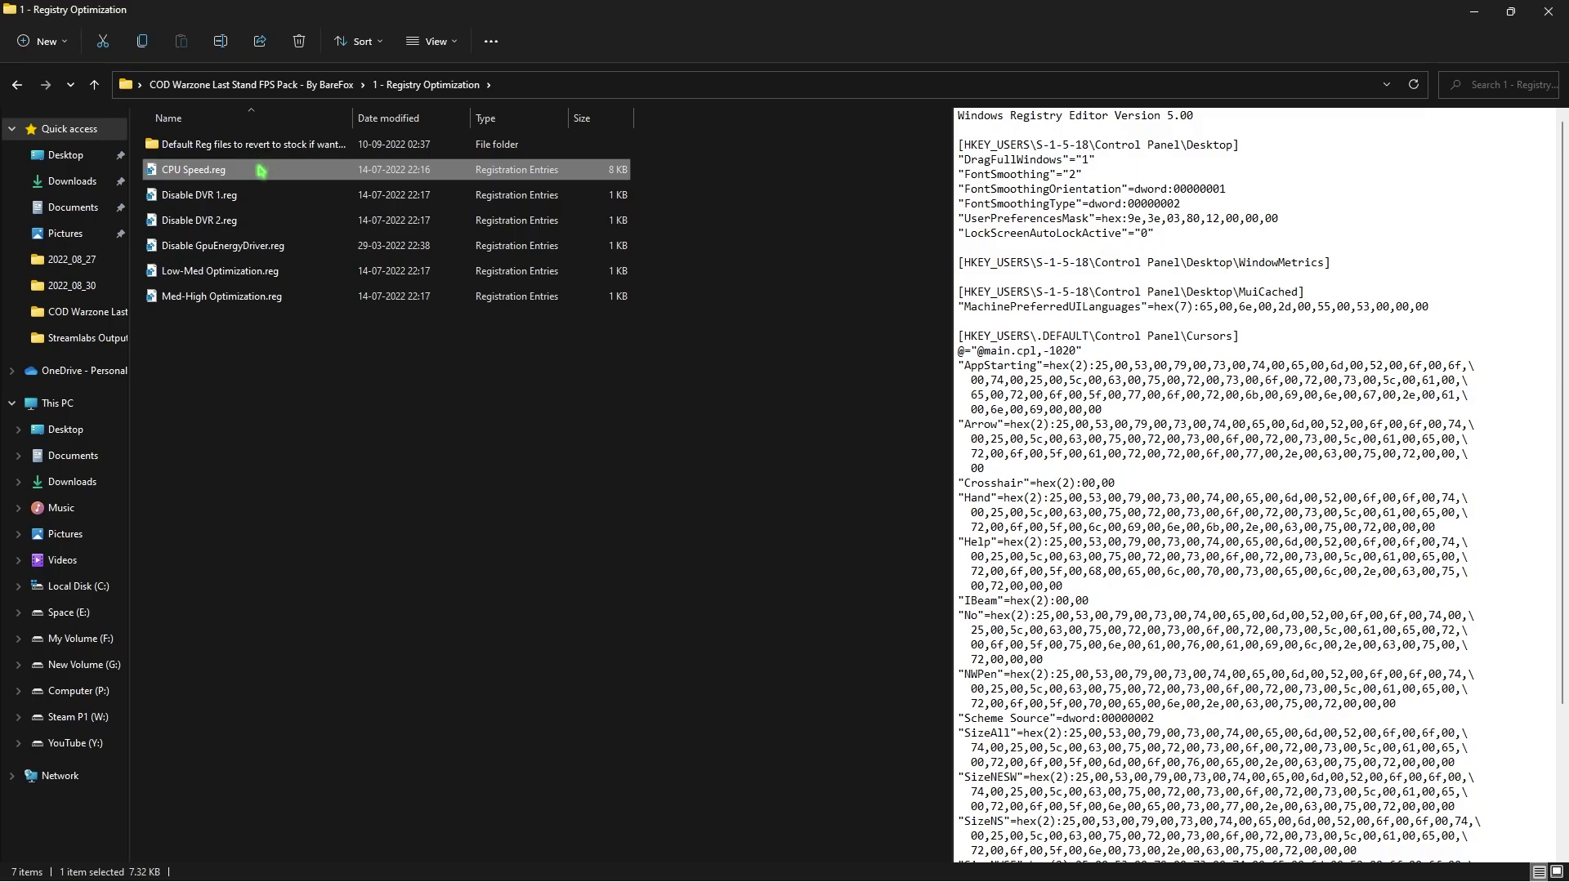
double_click(266, 148)
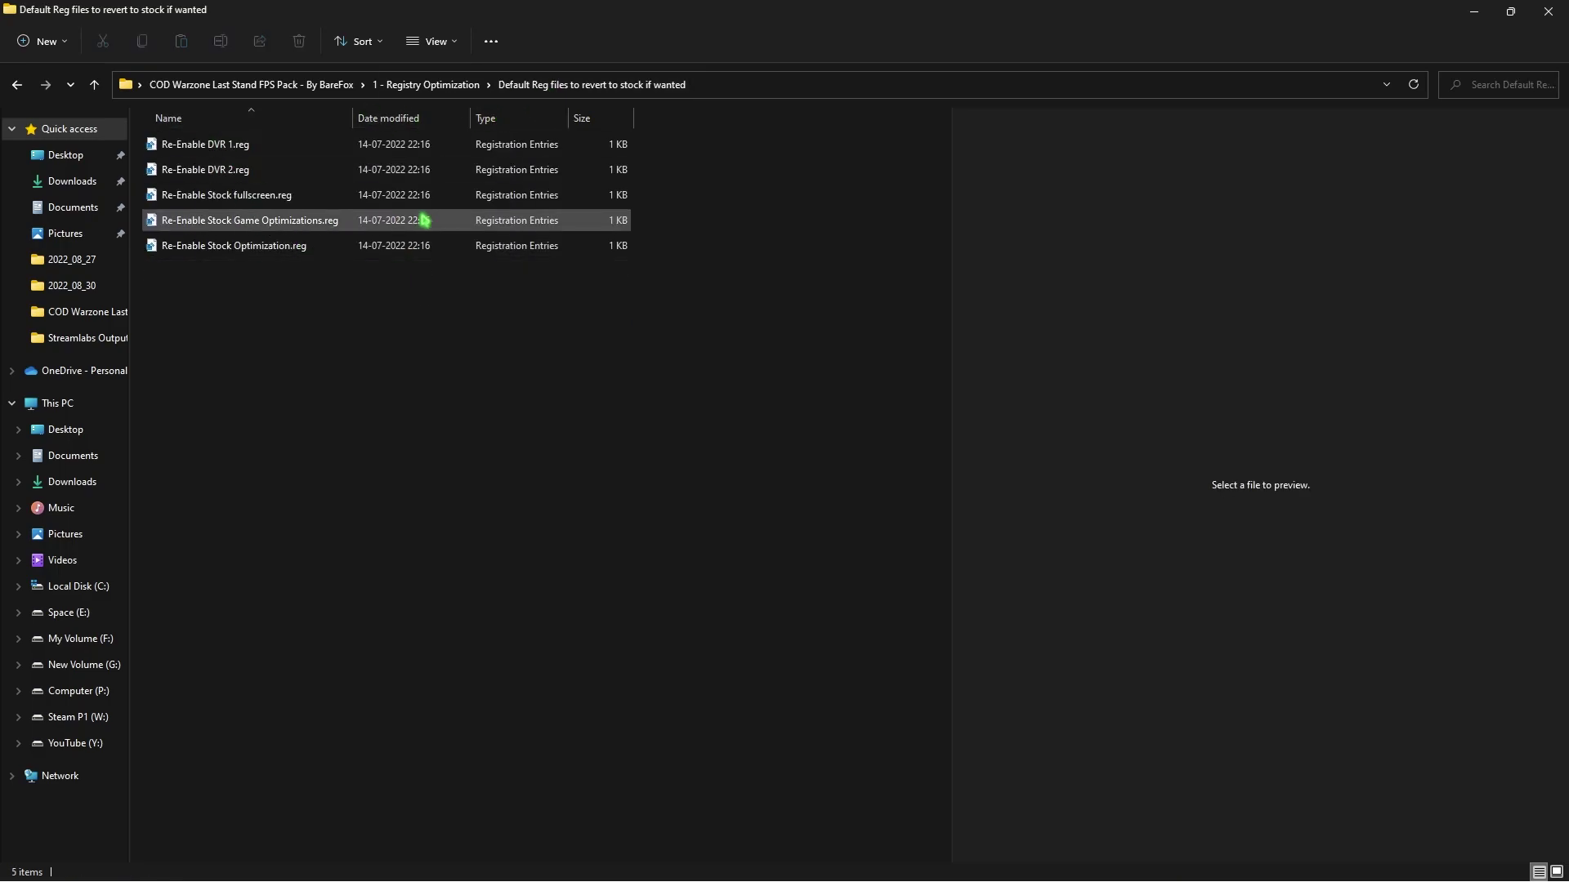
left_click(430, 86)
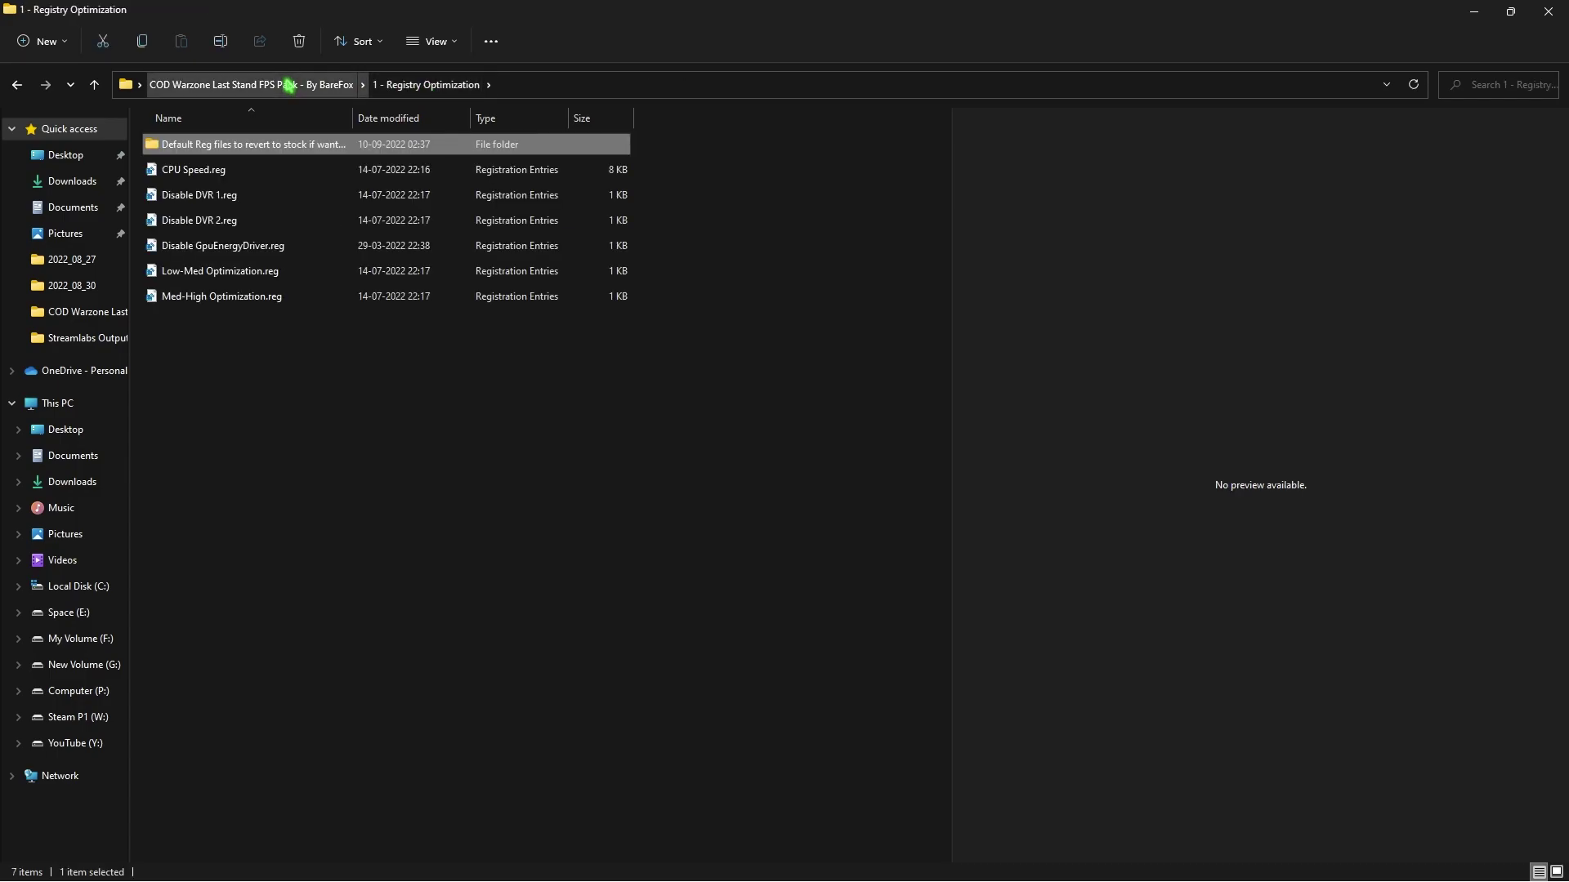
left_click(288, 85)
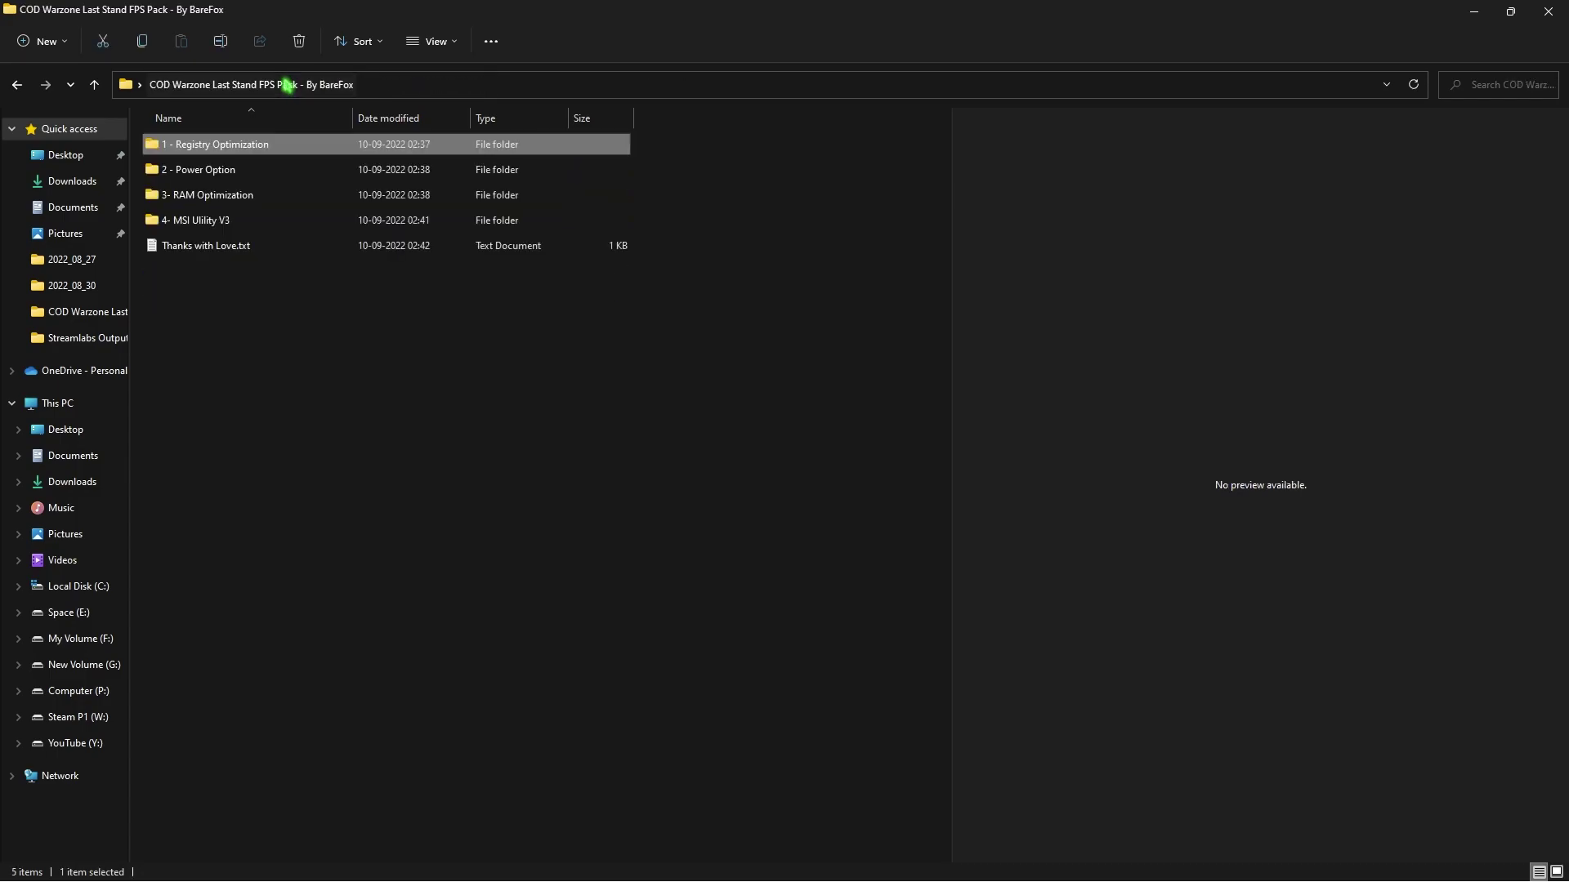
- Open Ultimate Power Plan.txt in the 2 - Power Option folder and copy its powercfg command
double_click(230, 168)
left_click(256, 148)
double_click(257, 148)
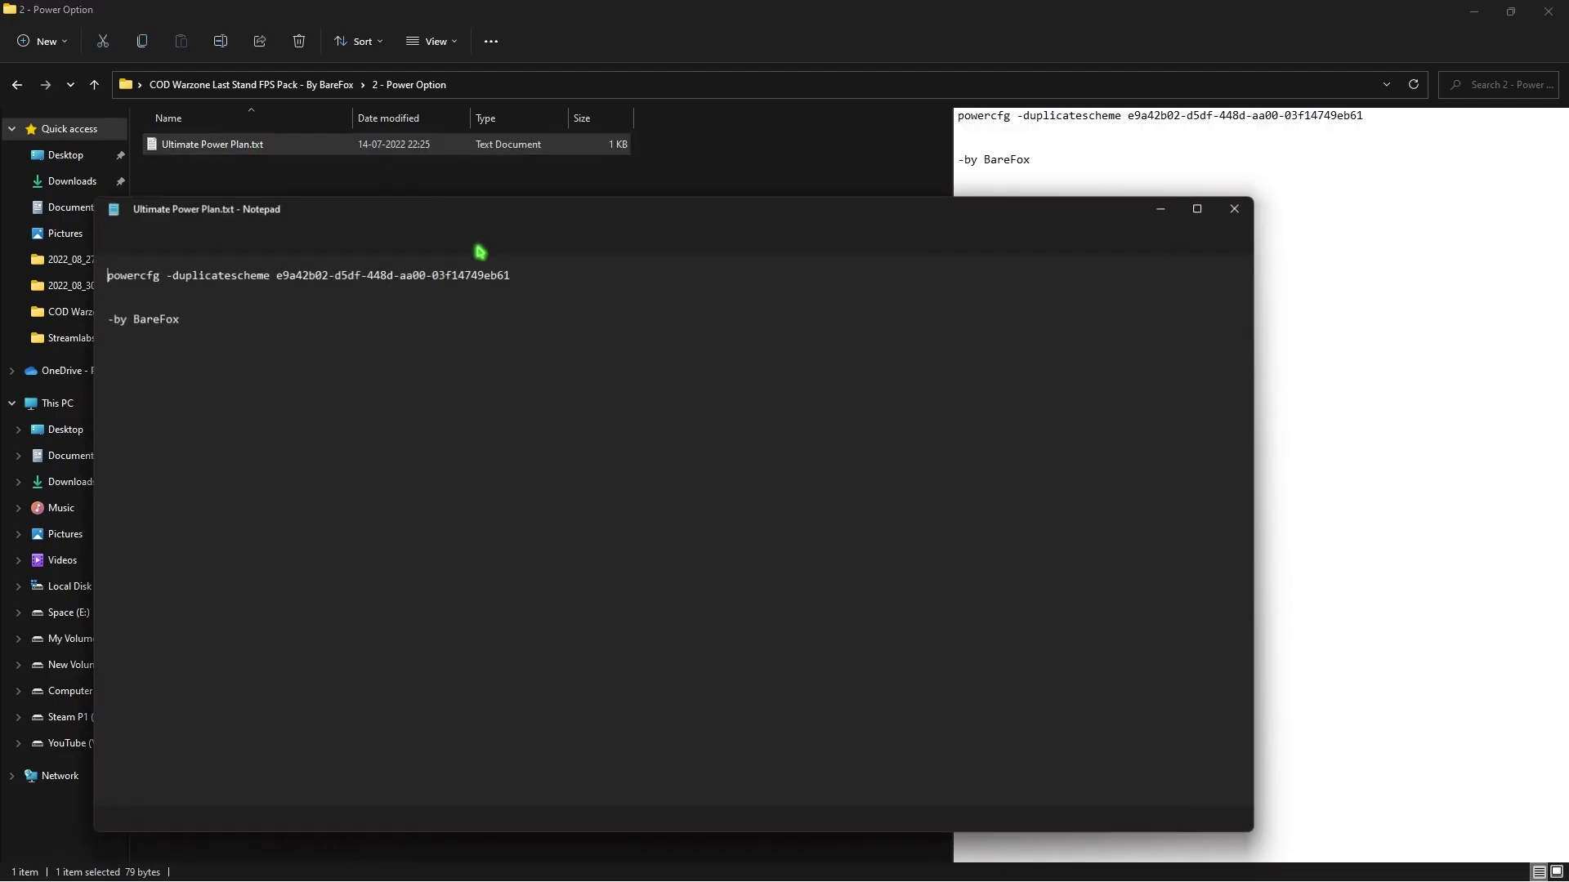
left_click(1238, 206)
left_click(1402, 112)
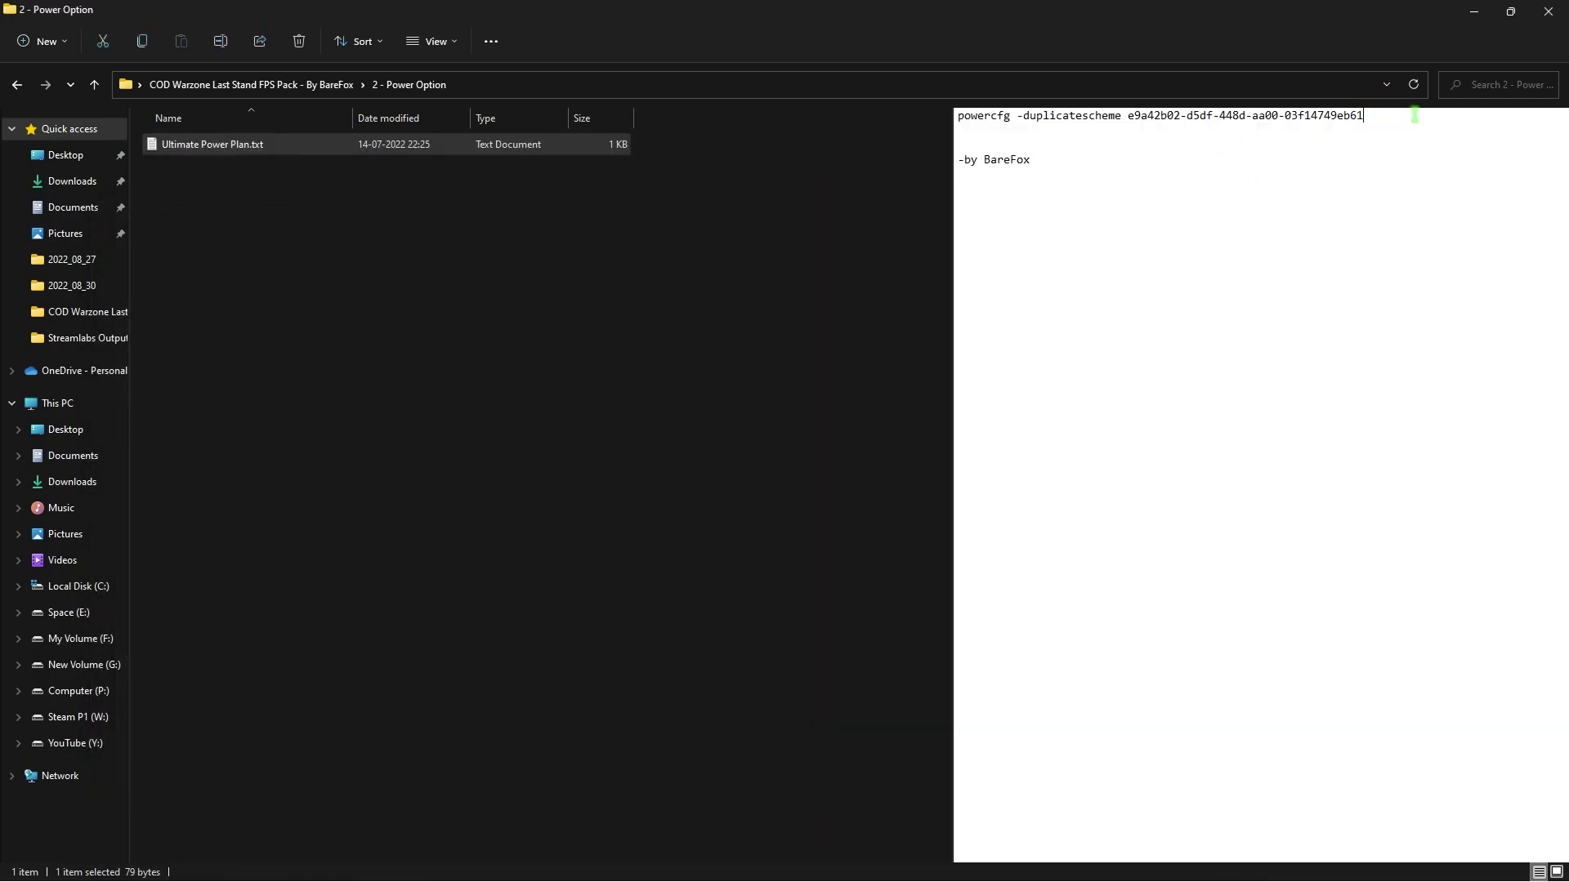
double_click(490, 144)
left_click_drag(558, 278, 62, 272)
key("super+c")
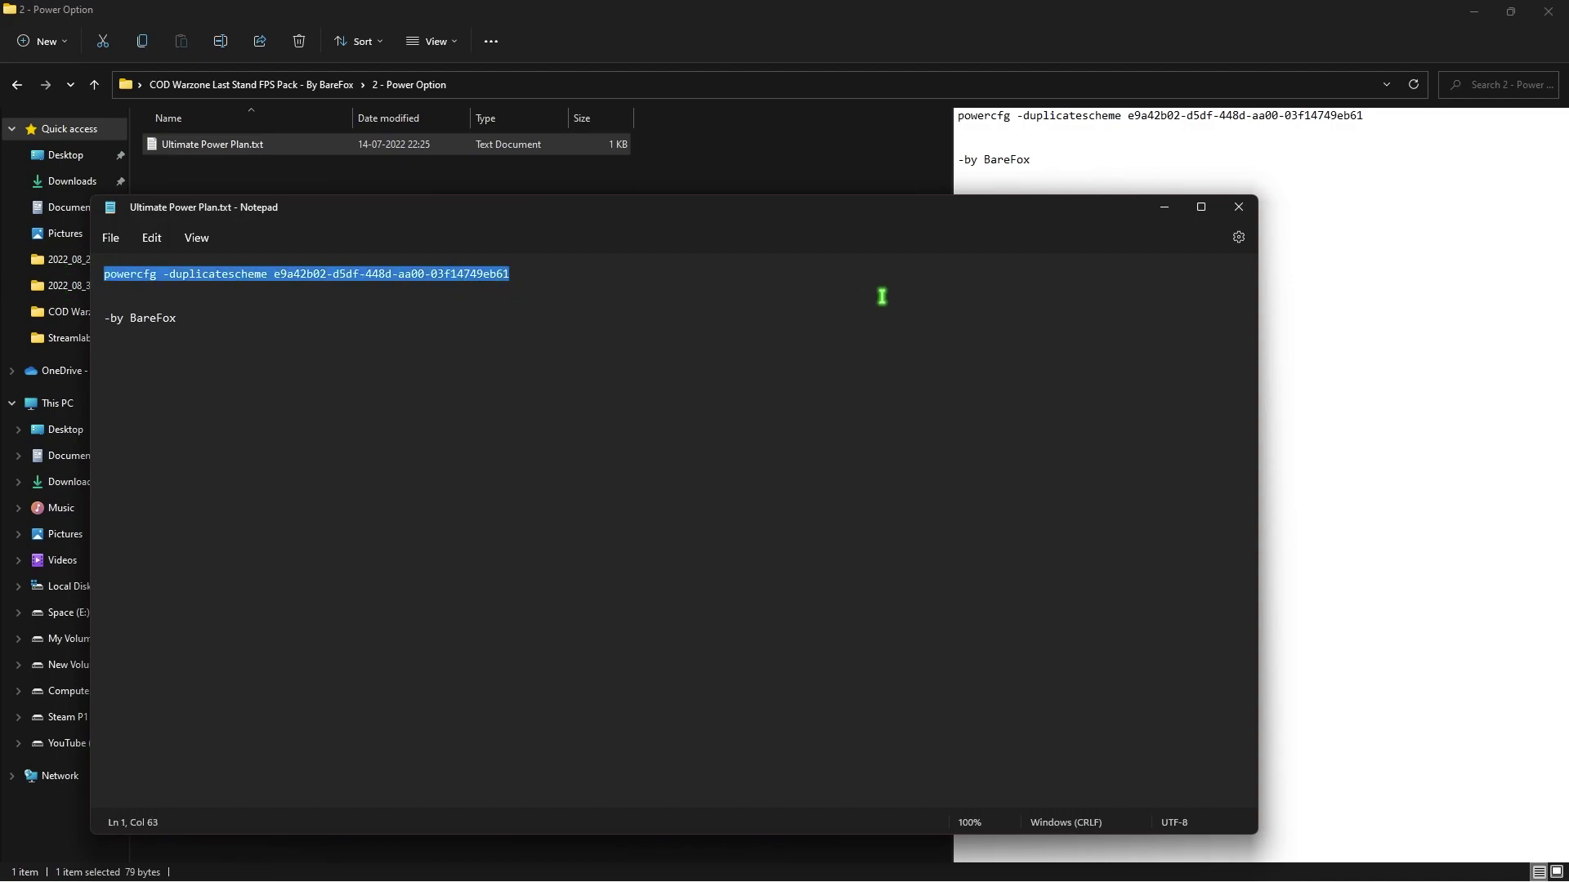
left_click(1238, 206)
- Paste and run the powercfg command in an administrator Command Prompt
key("super")
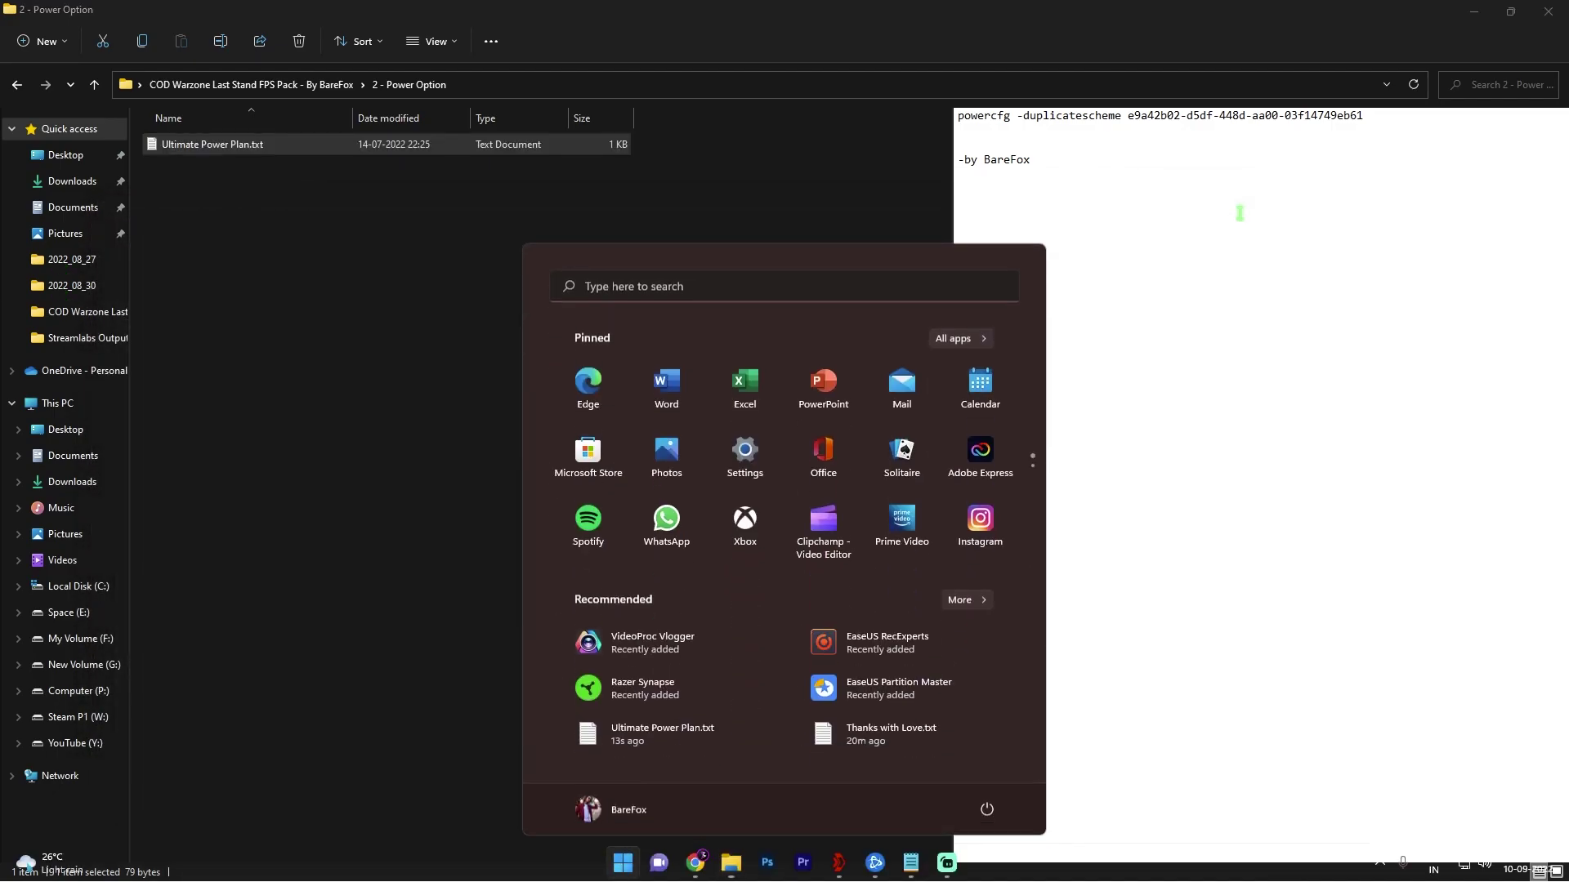
type("cmd")
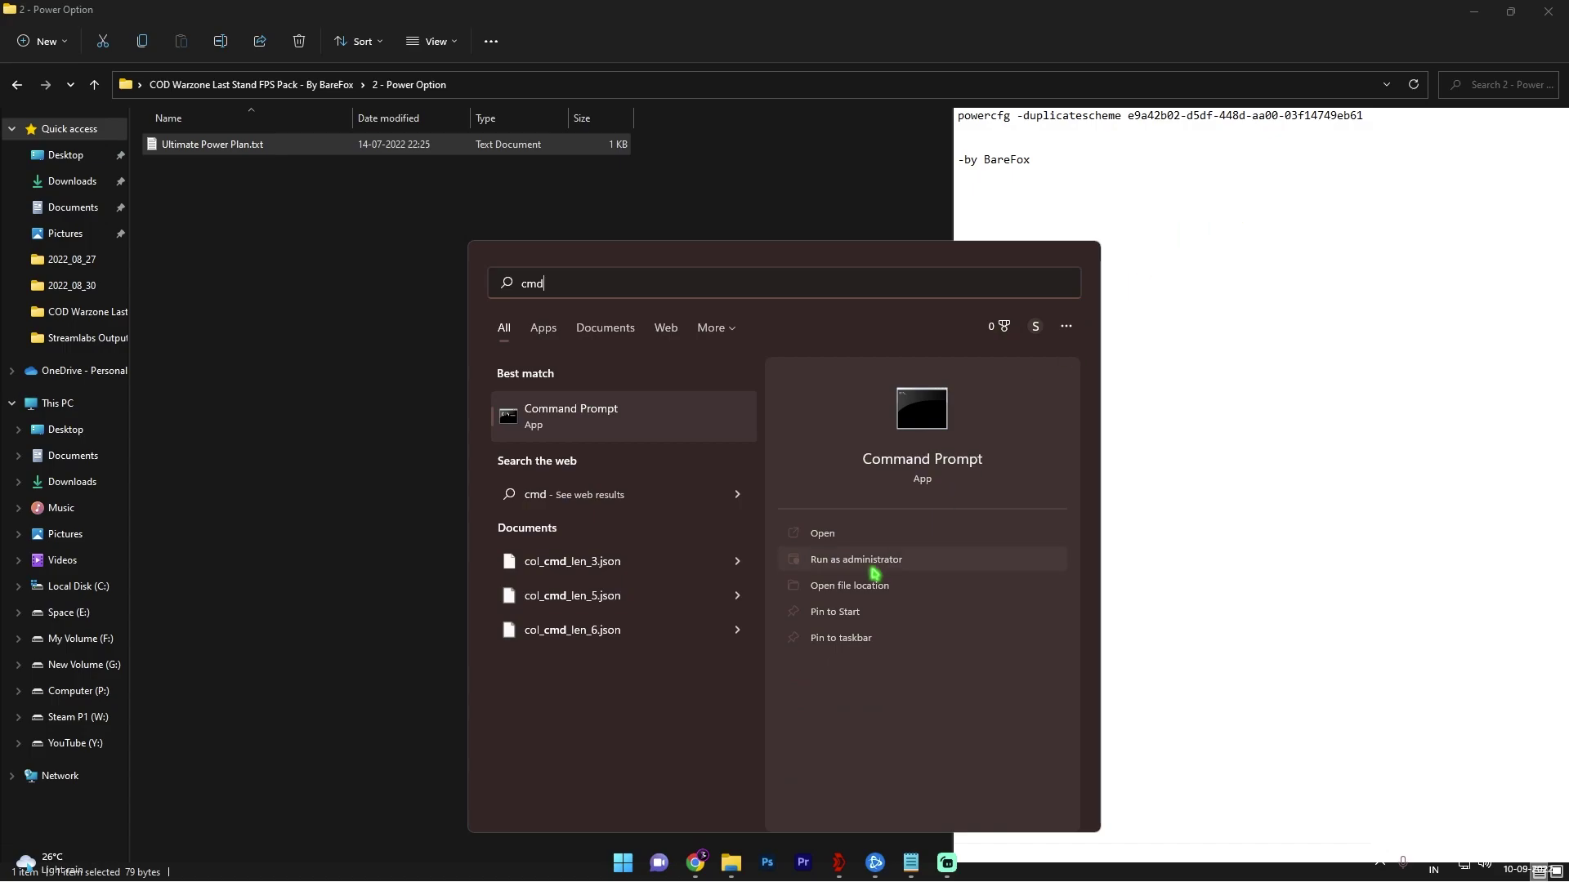
left_click(856, 560)
right_click(445, 277)
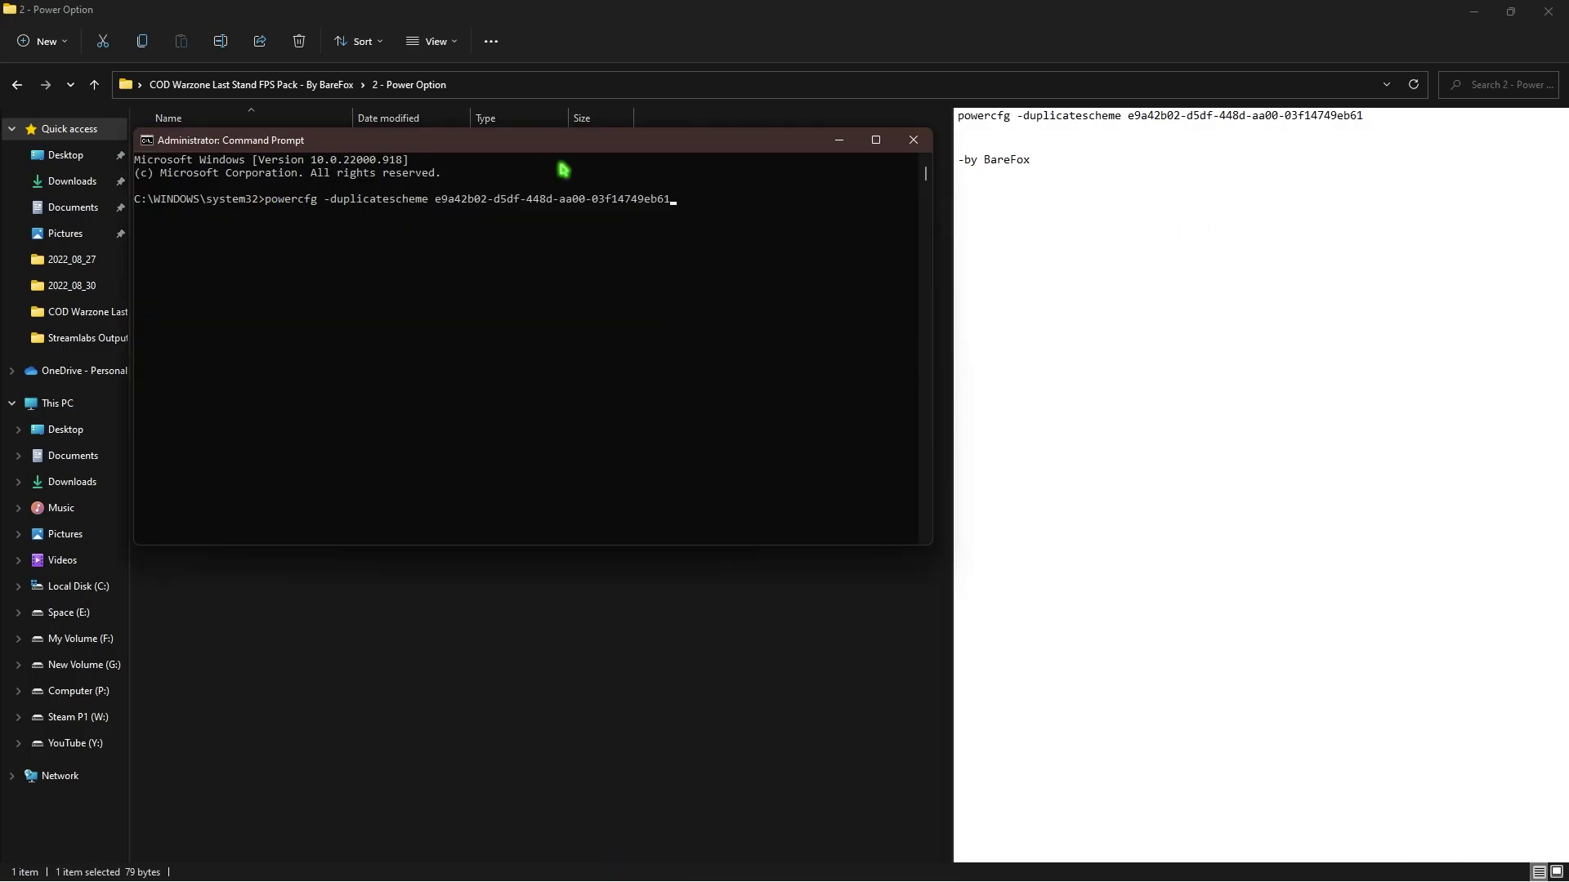
left_click(913, 141)
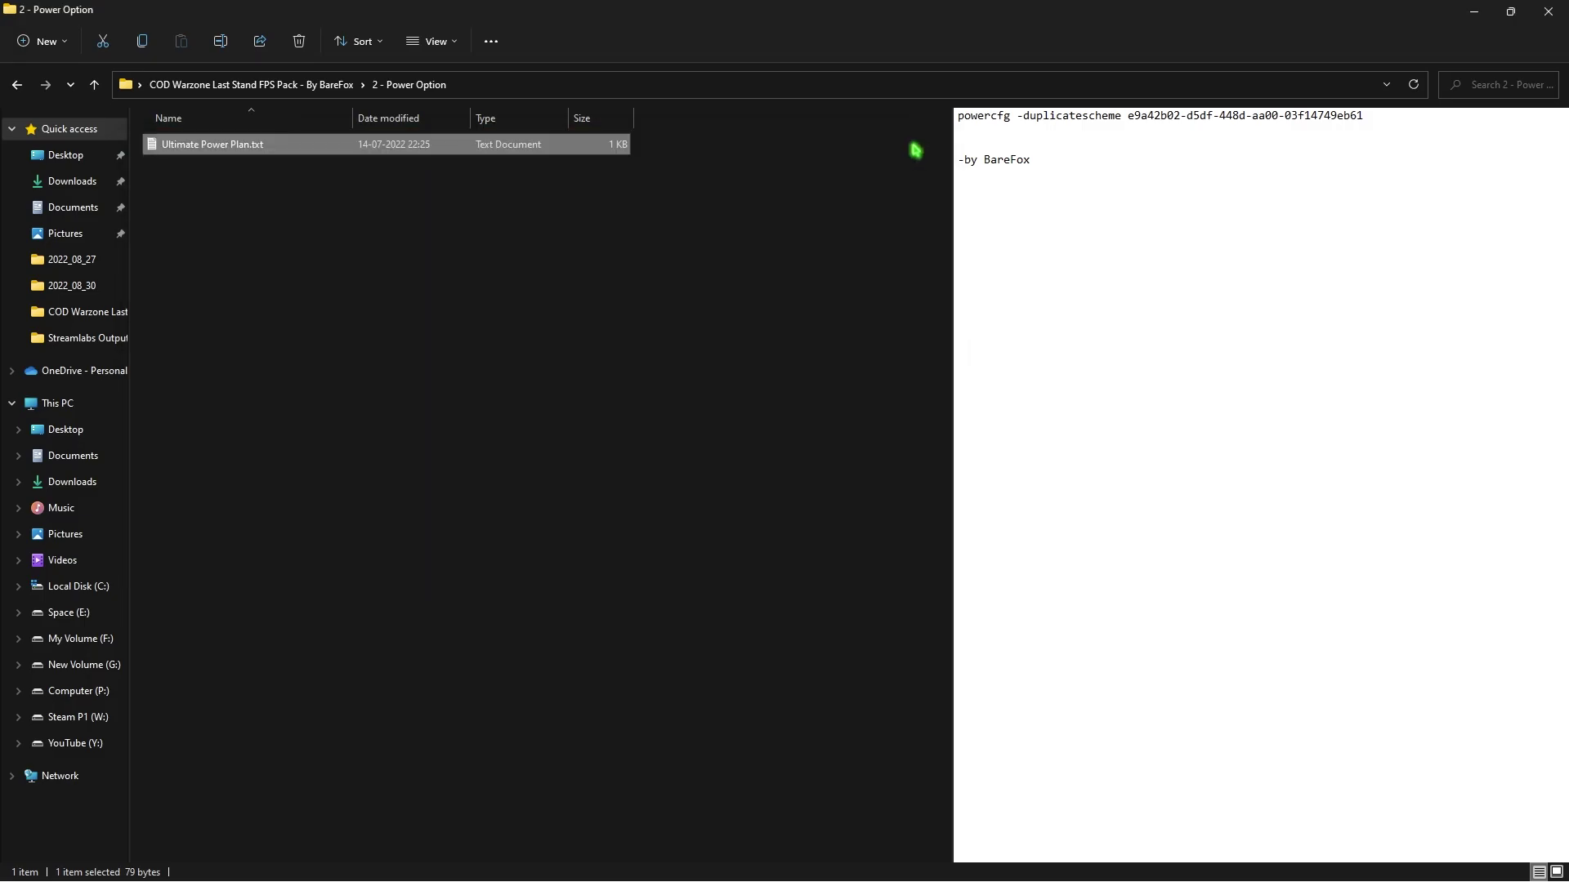
- Confirm Ultimate Performance is the selected power plan, then go back to the FPS pack folder
key("super")
type("power")
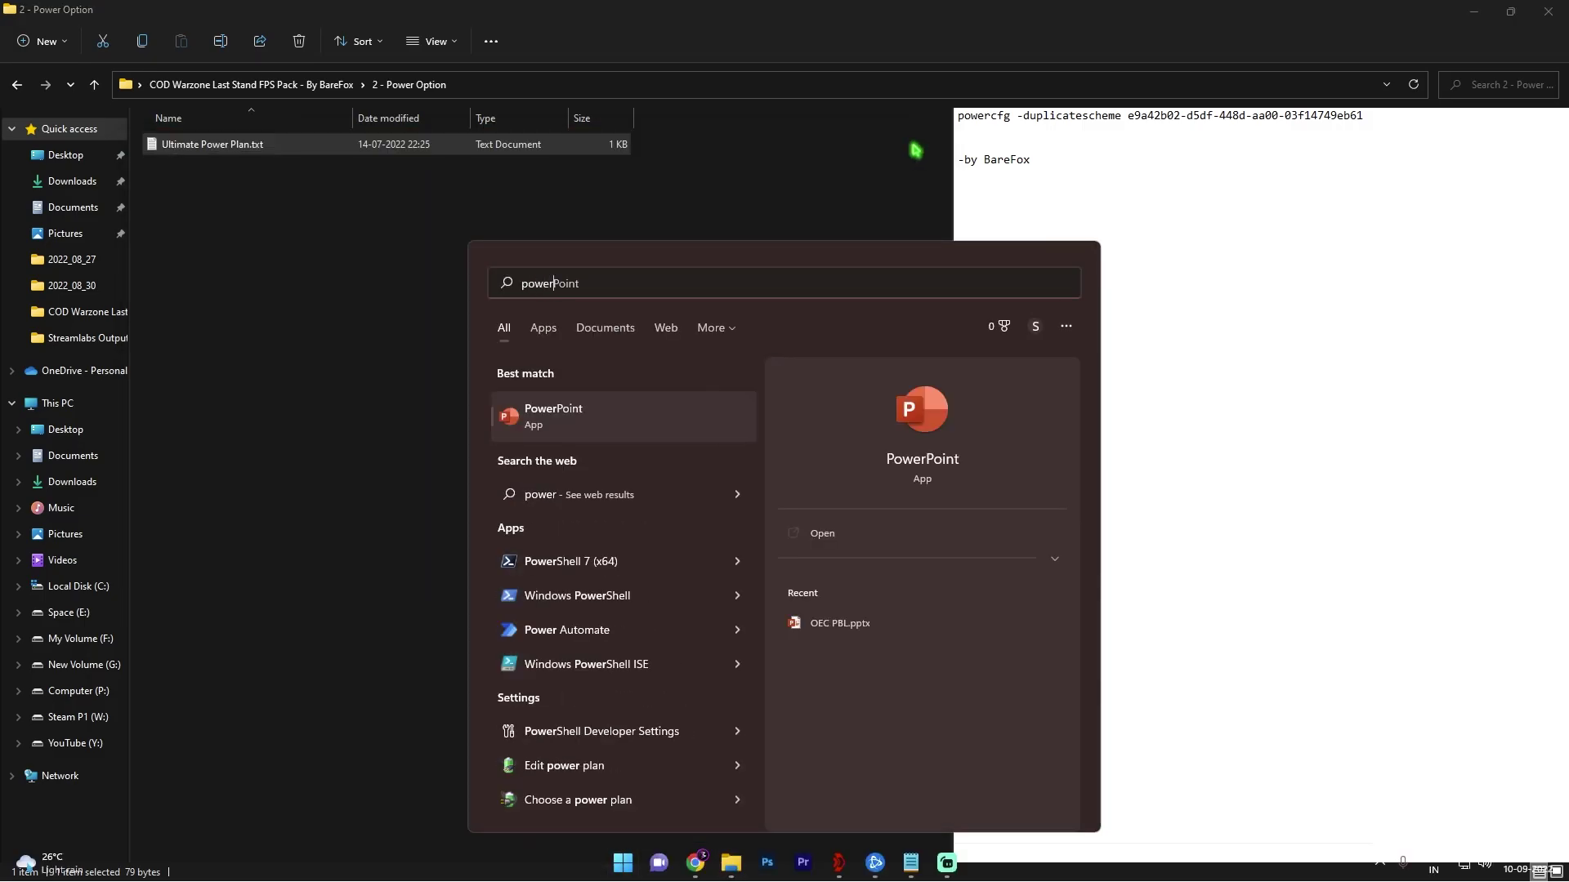
left_click(577, 800)
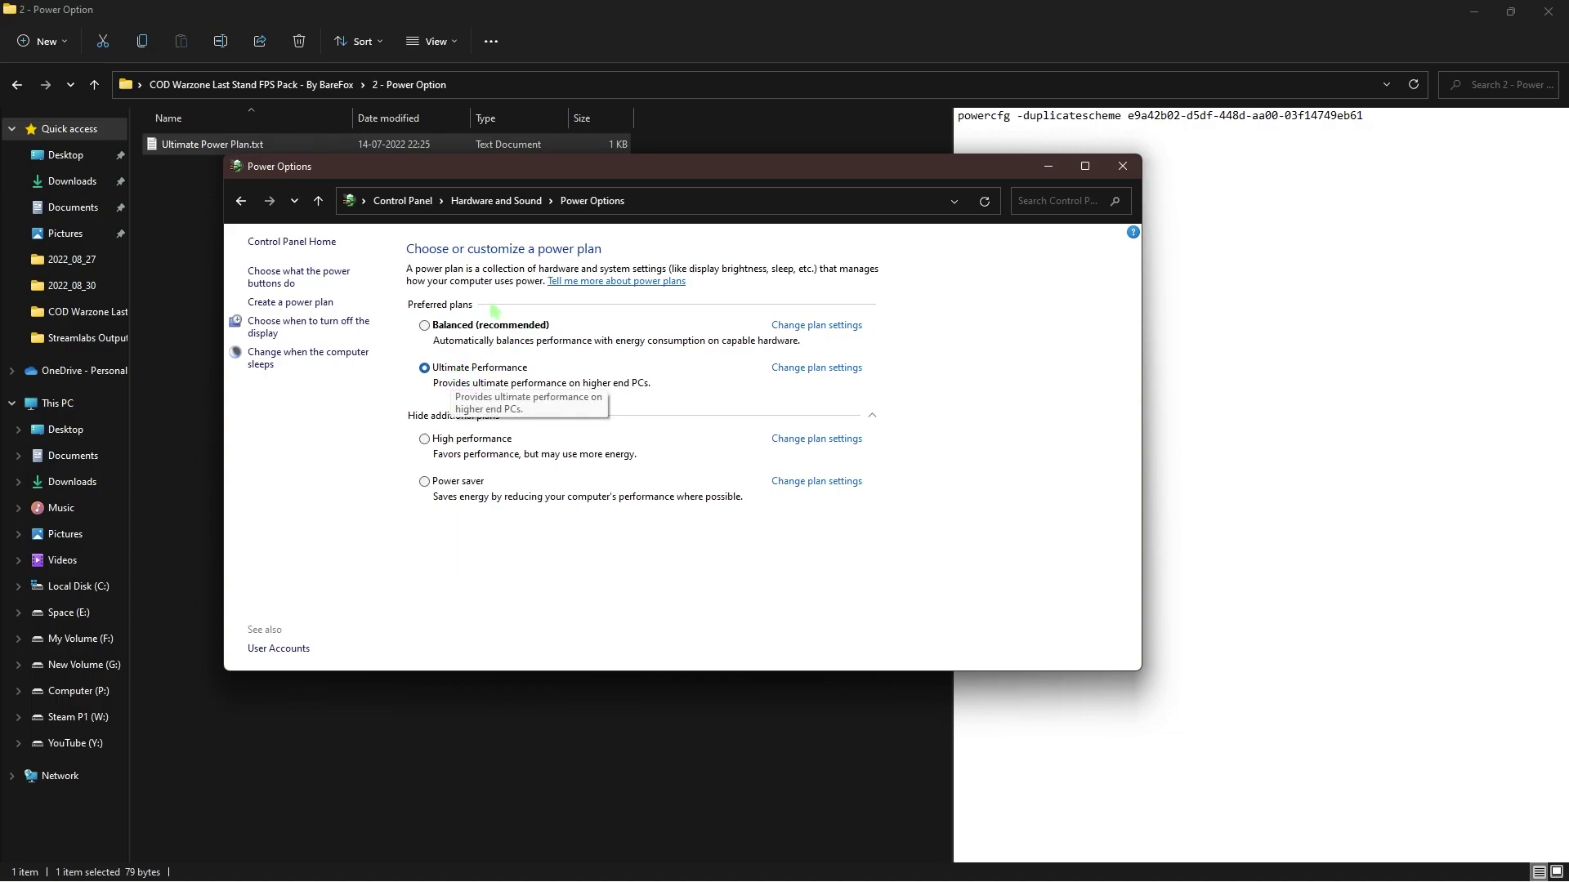
left_click(1126, 169)
key("BackSpace")
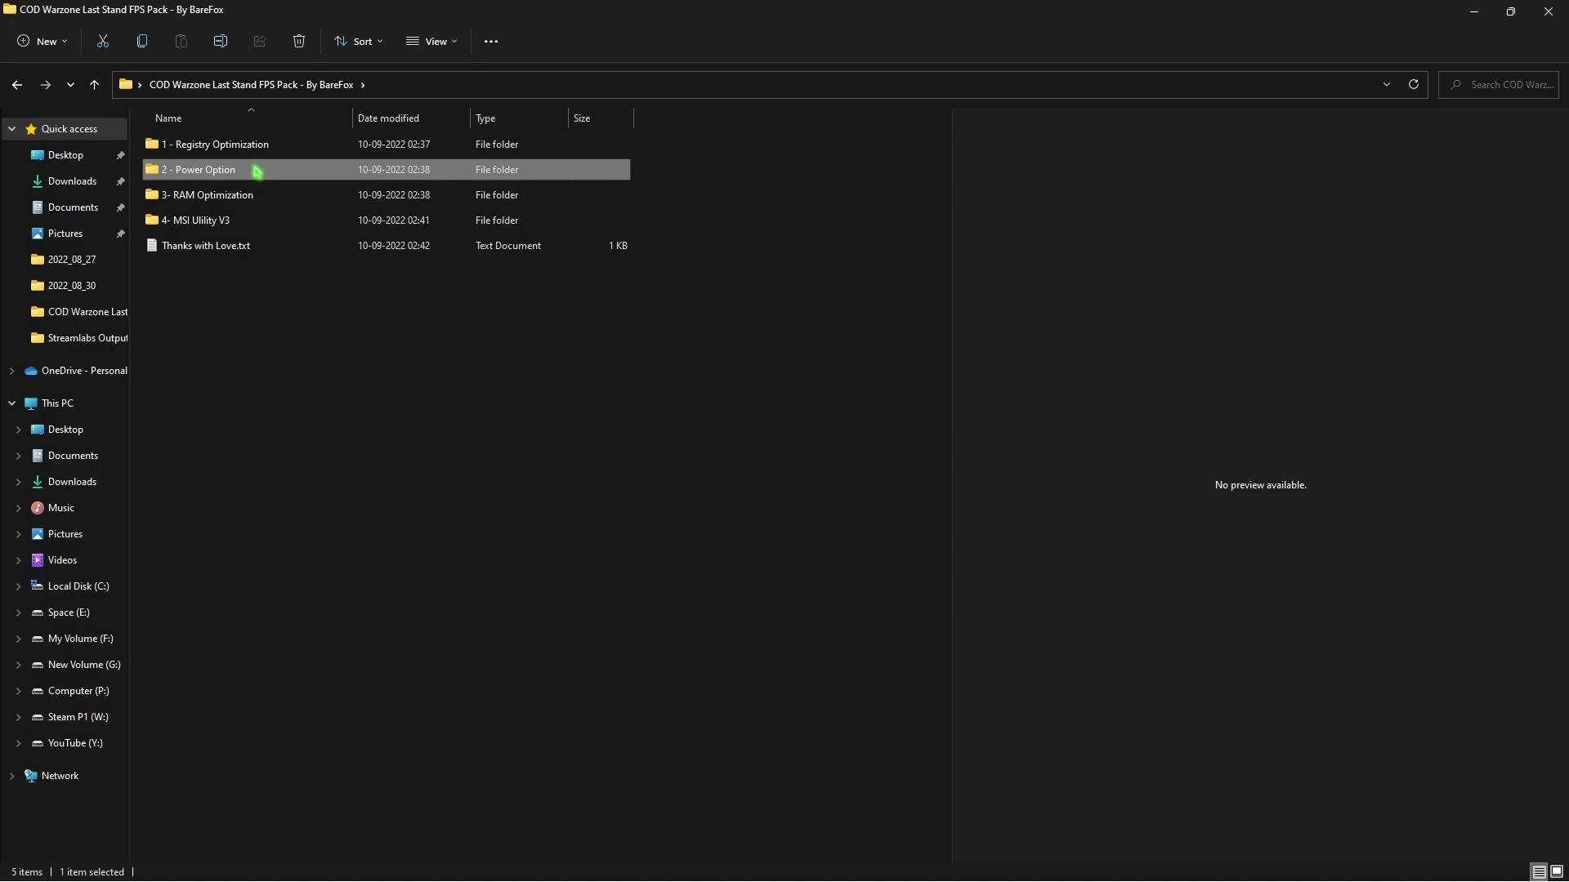
- Open 3- RAM Optimization and check System Information shows 16.0 GB installed RAM
double_click(217, 201)
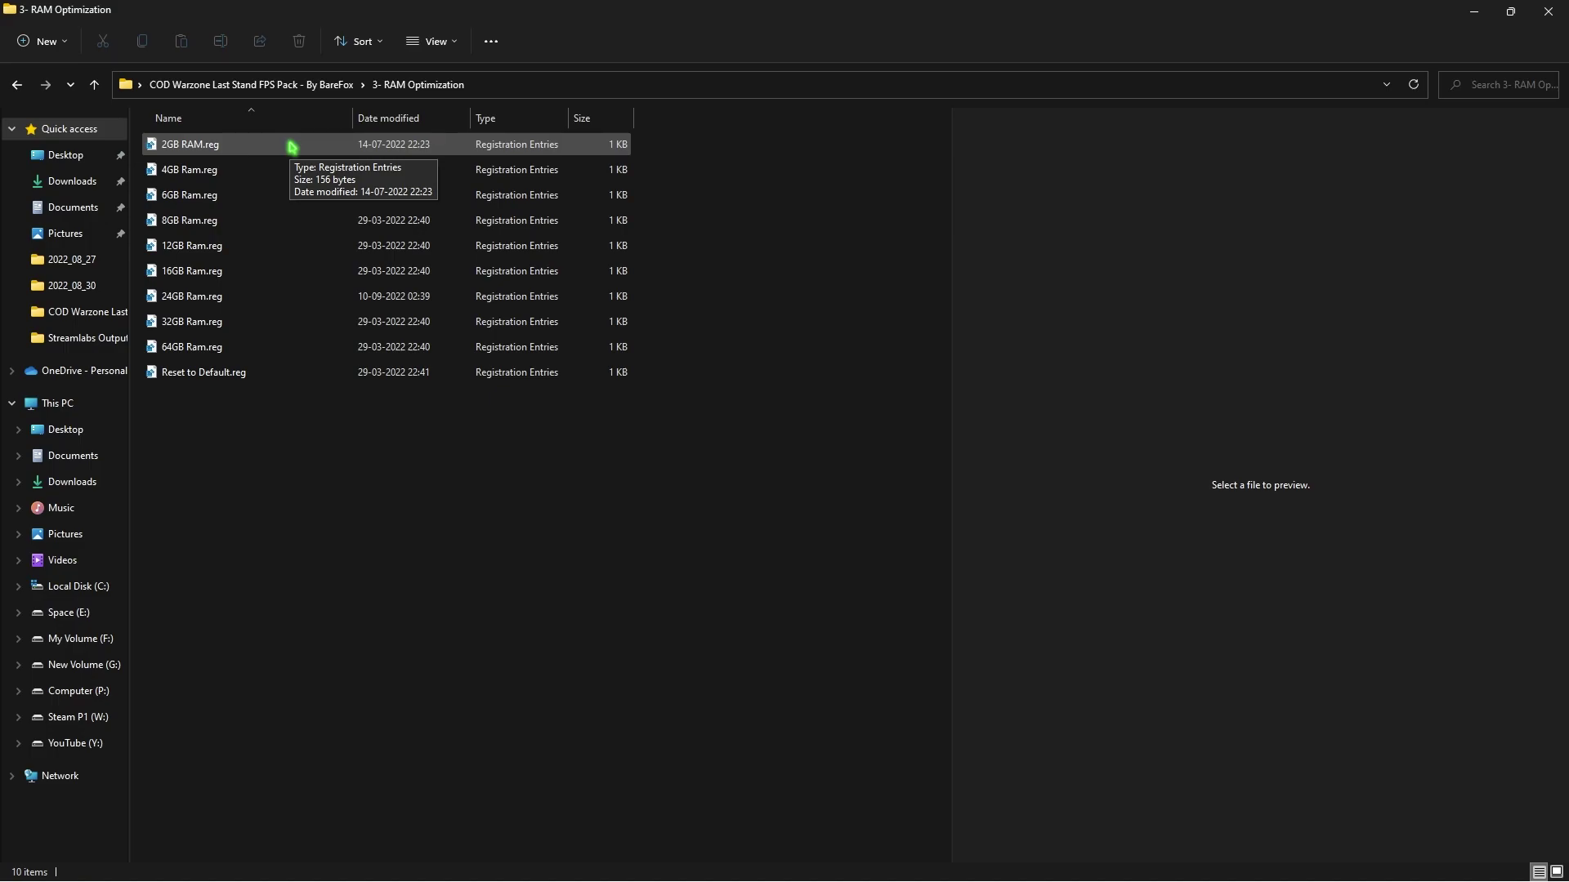
key("super")
type("system information")
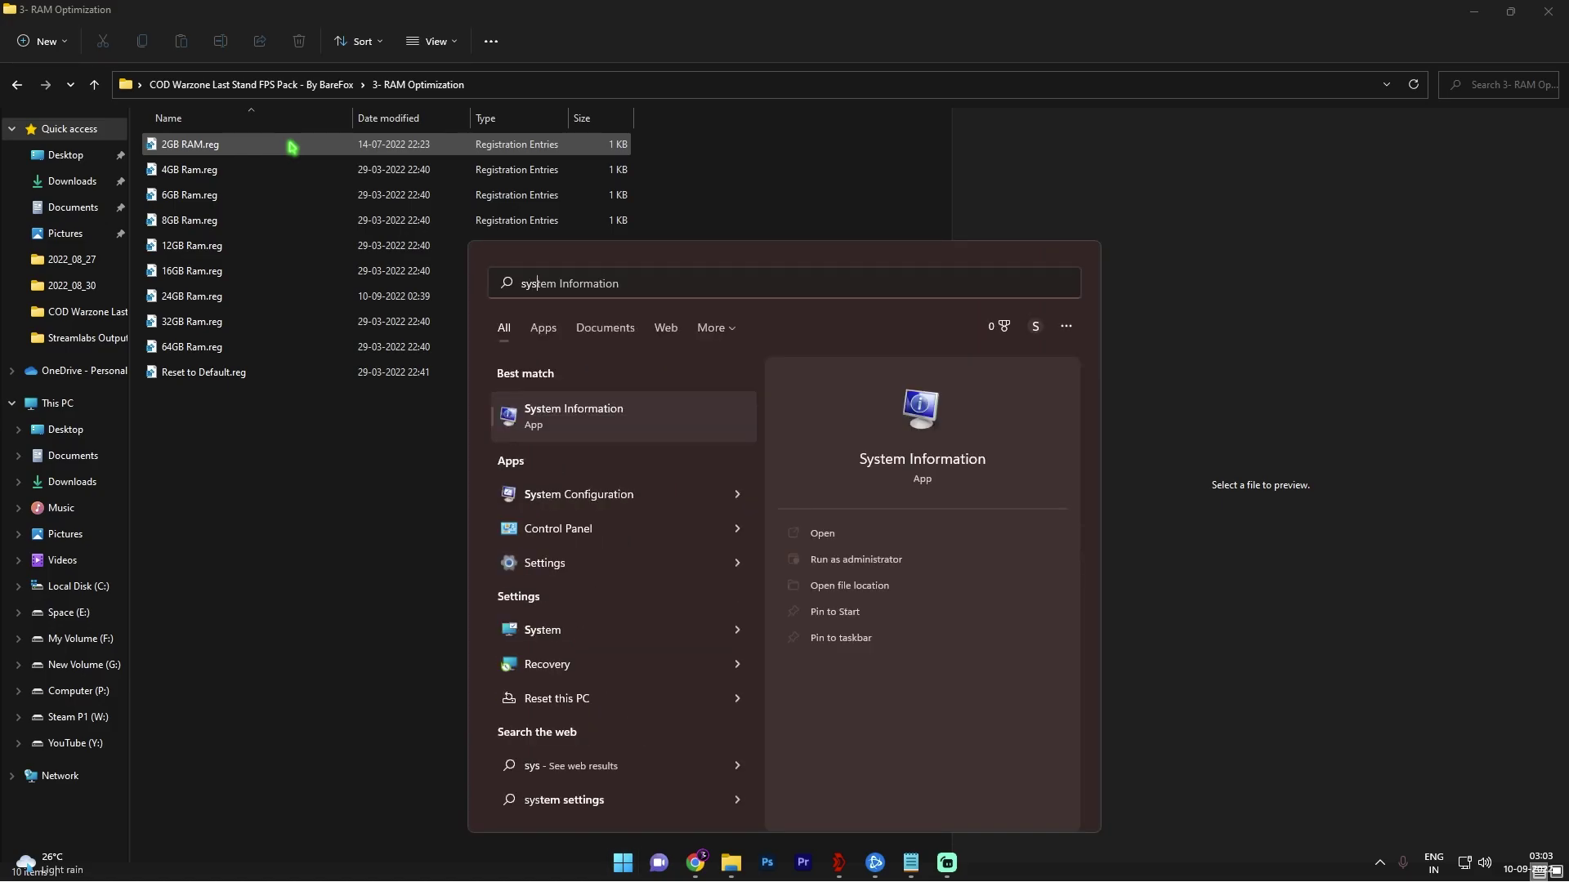
key("Return")
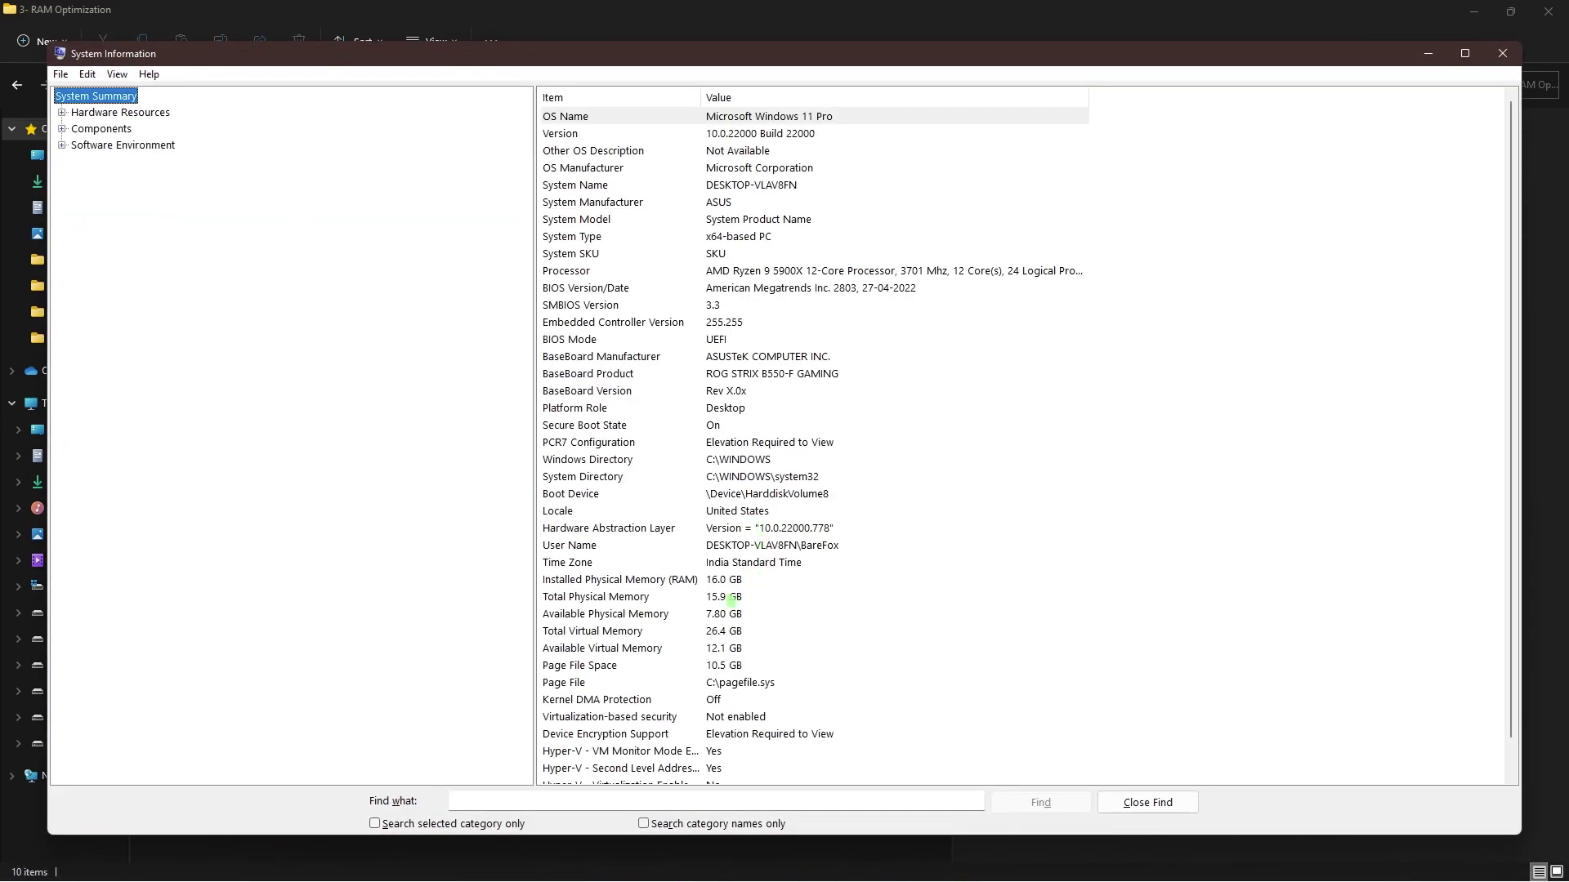
left_click(635, 582)
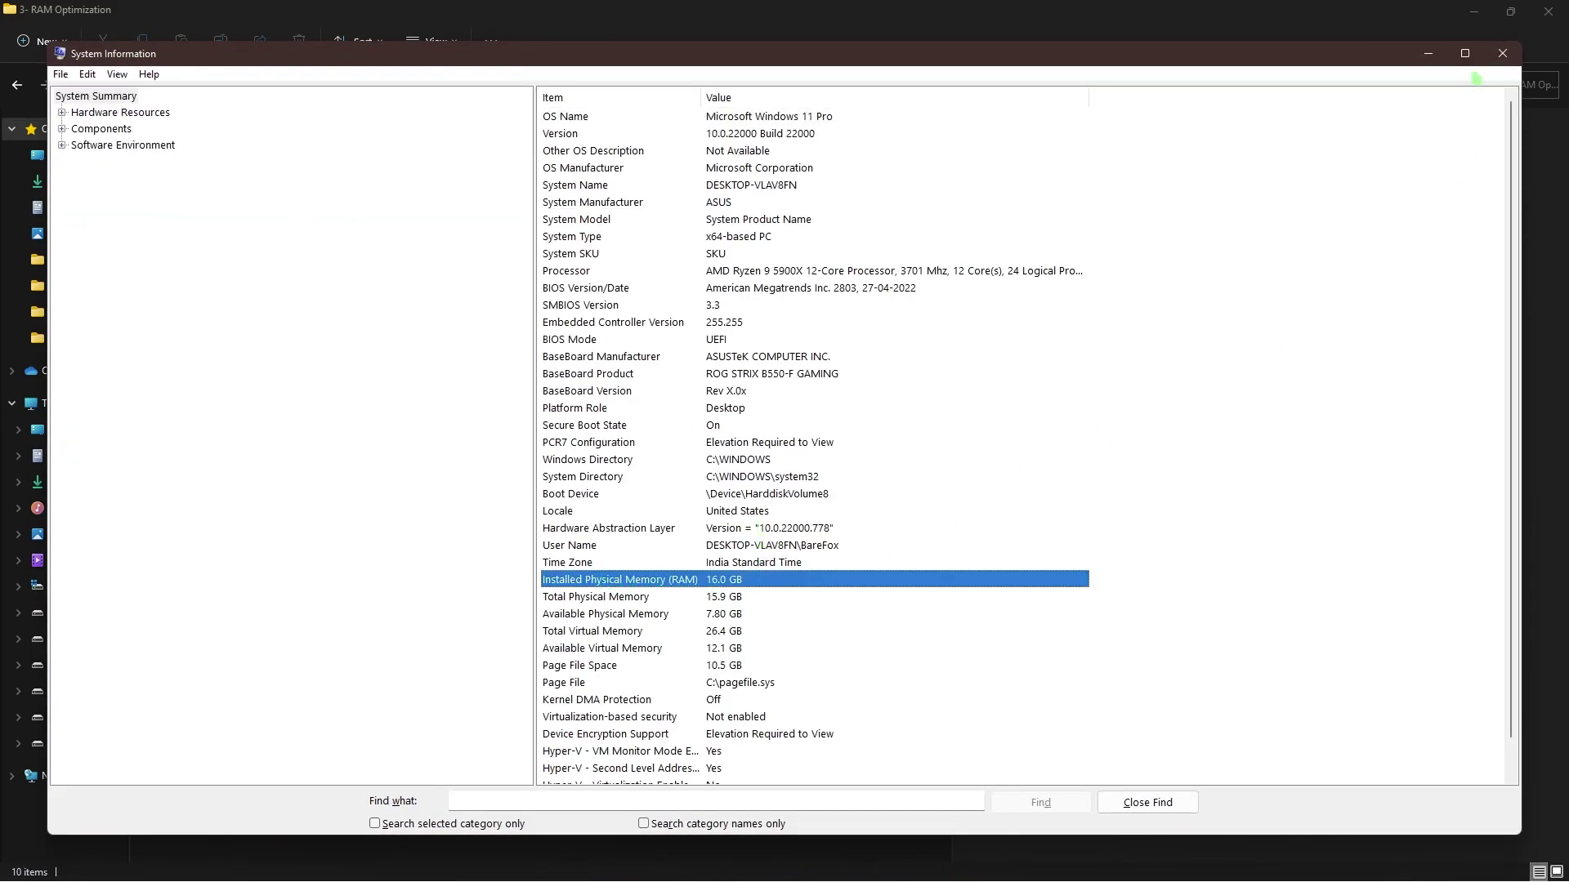
left_click(1502, 53)
- Select the matching 16GB Ram.reg file and return to the FPS pack folder
left_click(222, 272)
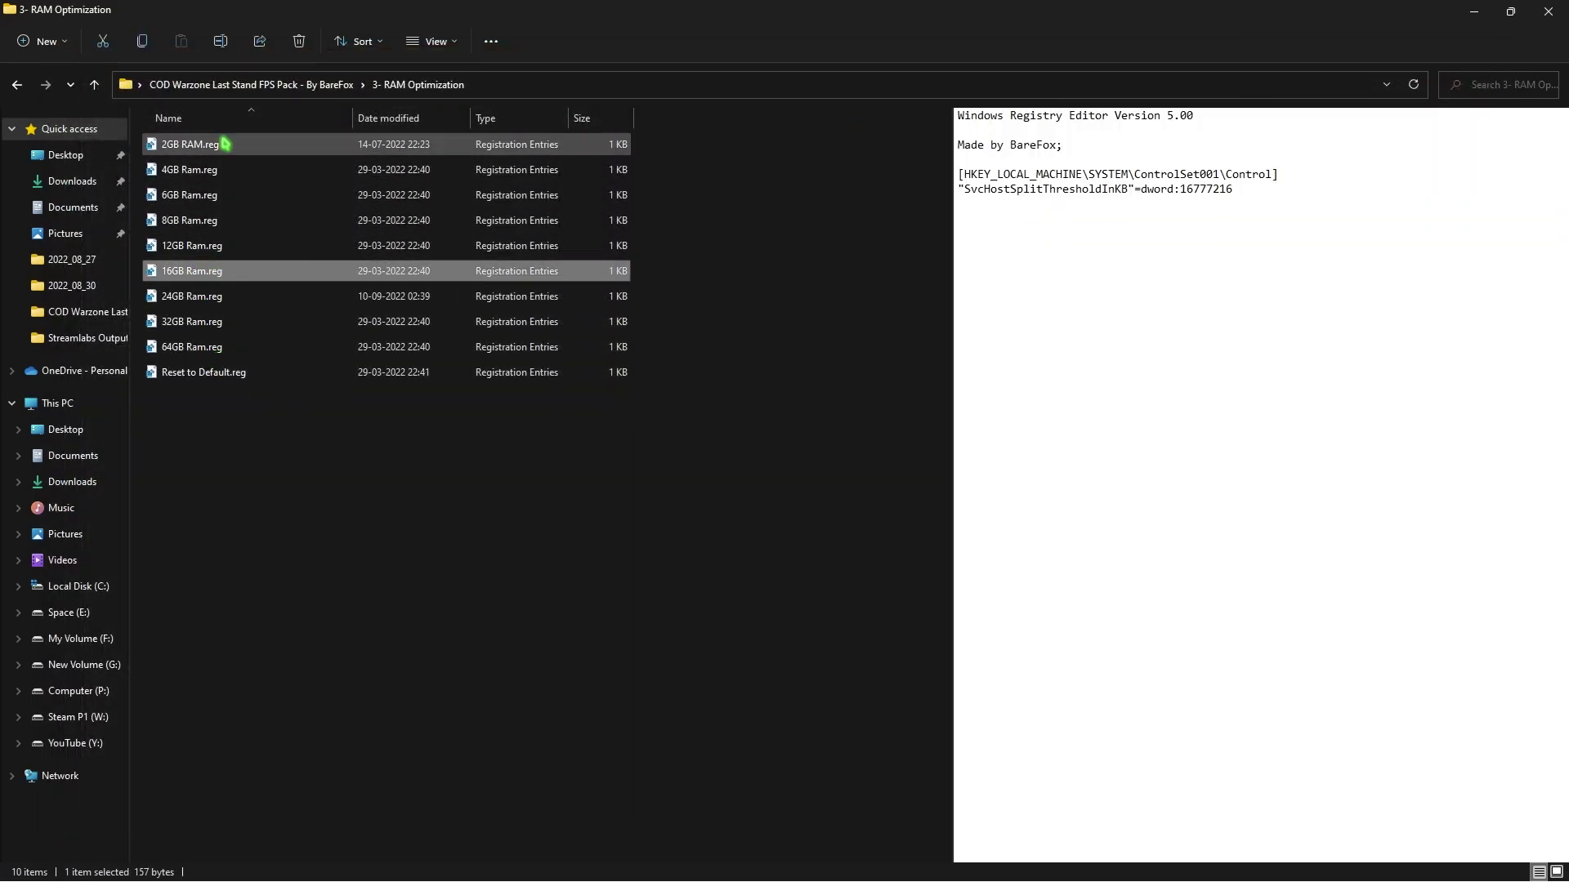
left_click(327, 611)
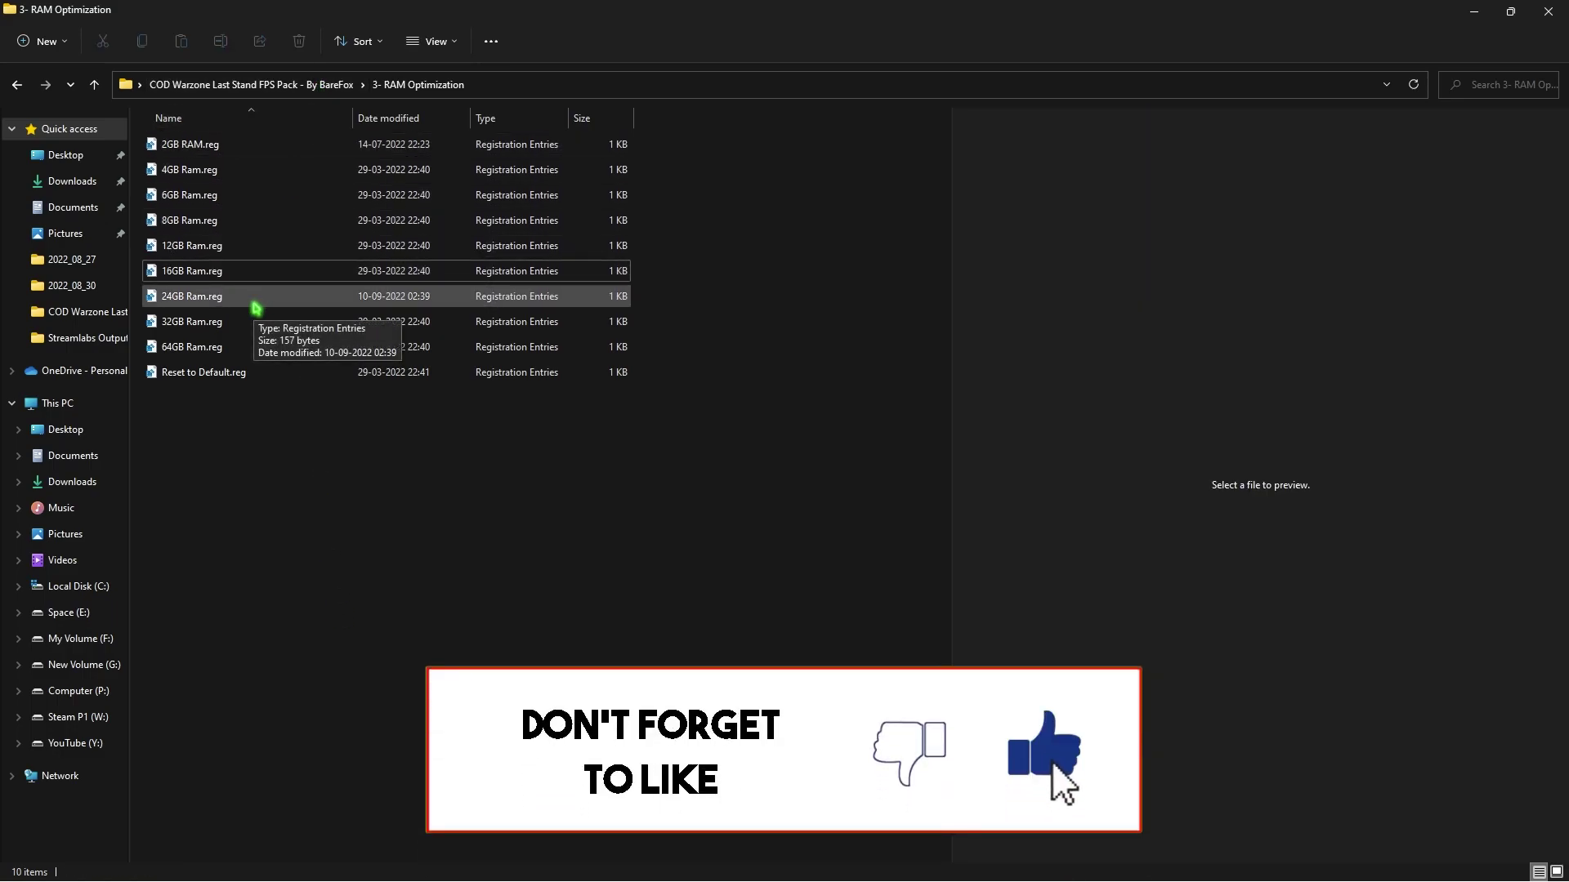
left_click(308, 84)
- Run MSI_util_v3.exe from the 4- MSI Ulility V3 folder as administrator
left_click(260, 220)
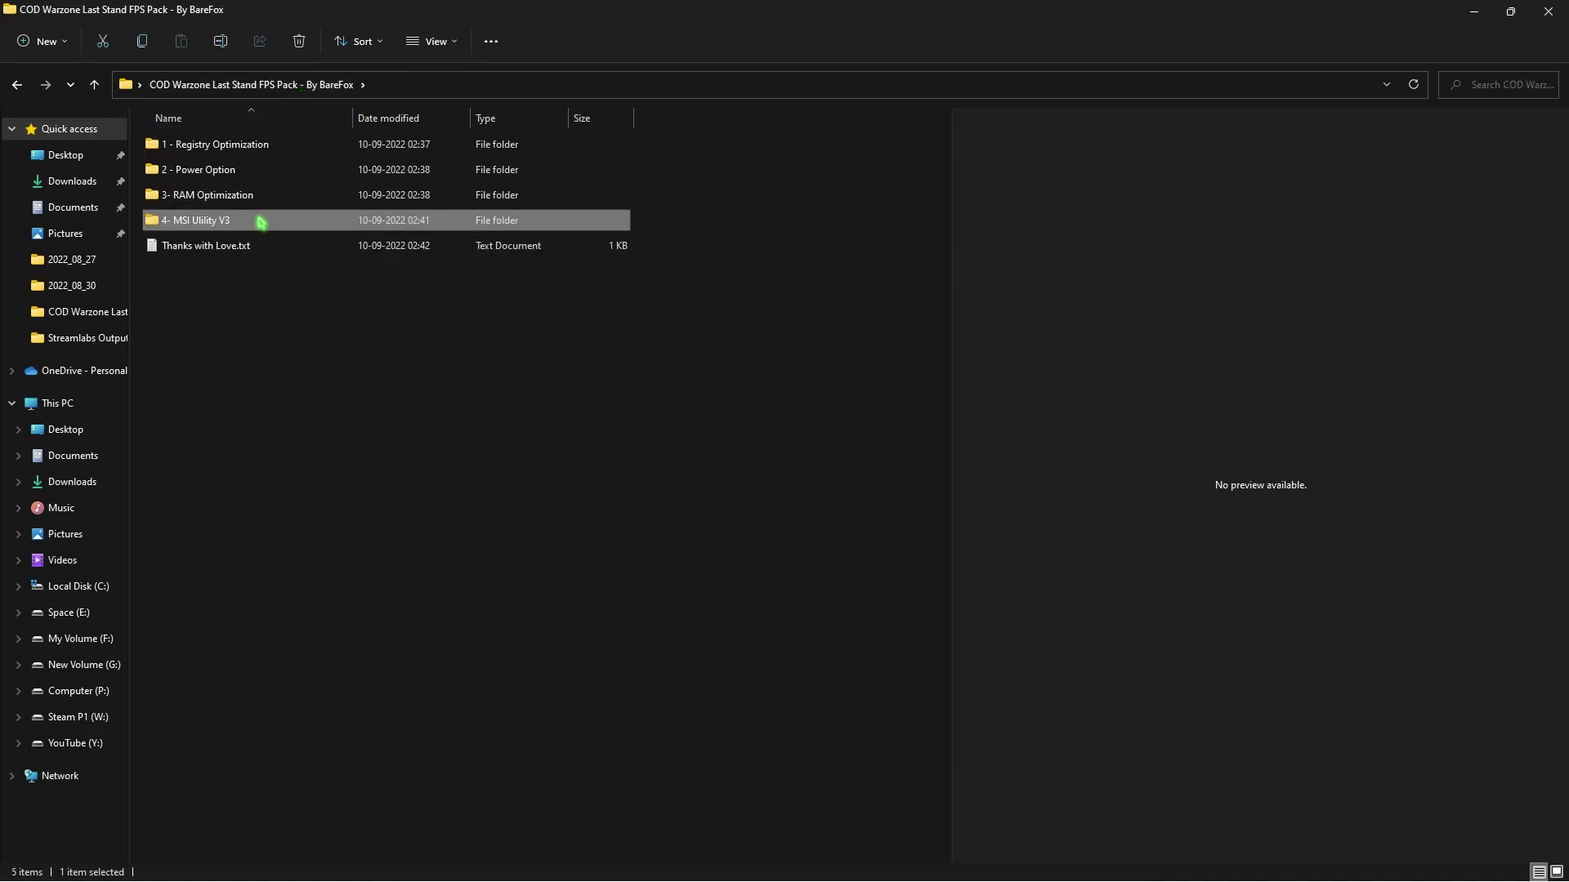
double_click(260, 220)
left_click(233, 145)
right_click(234, 146)
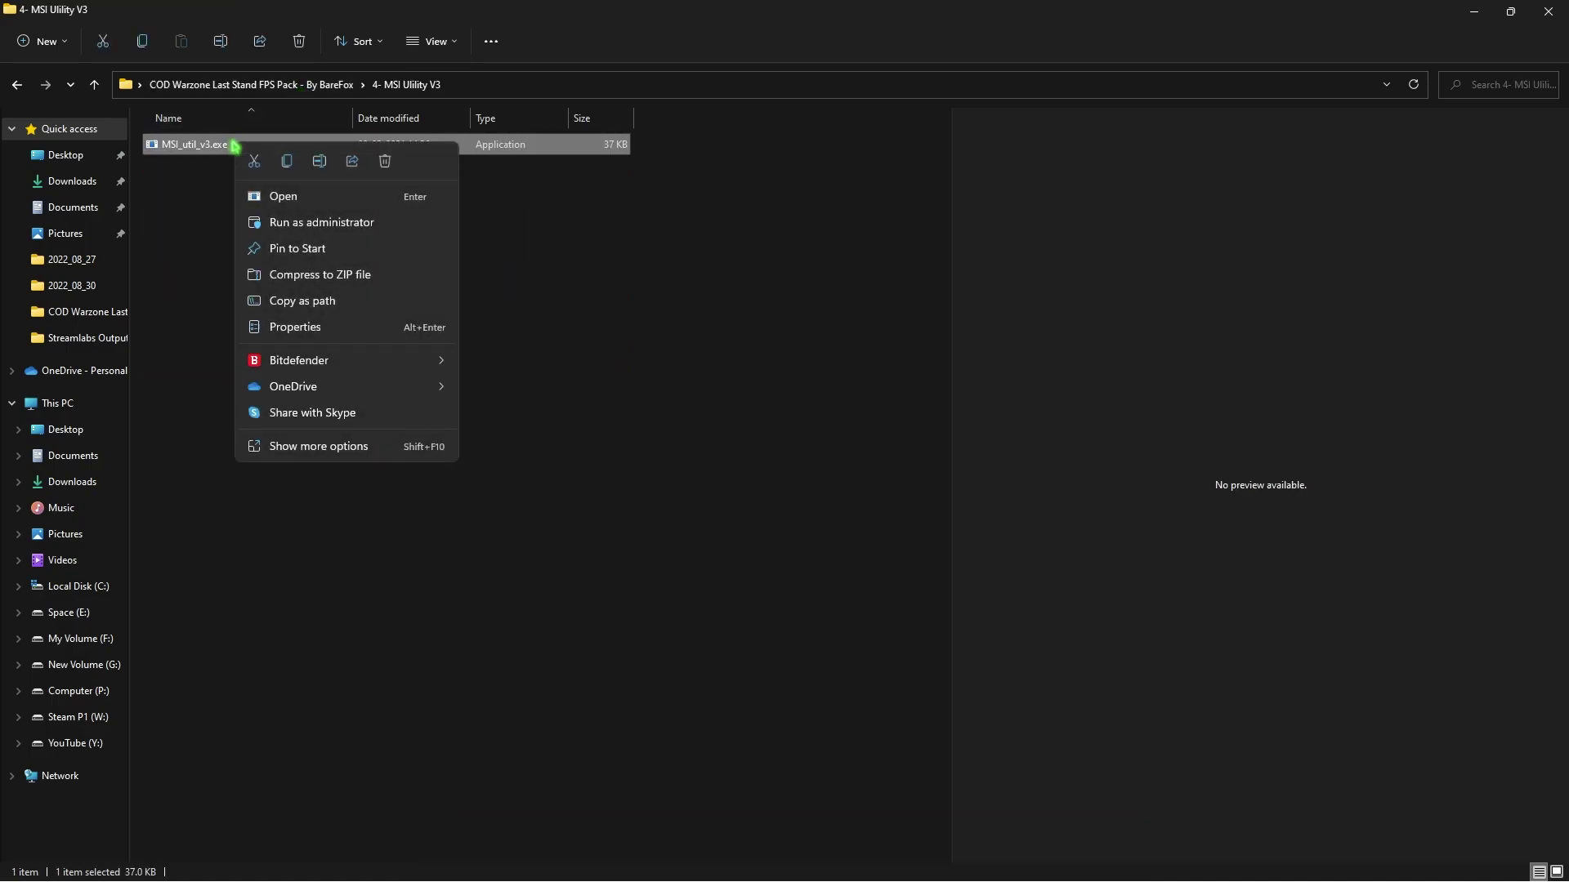
left_click(321, 221)
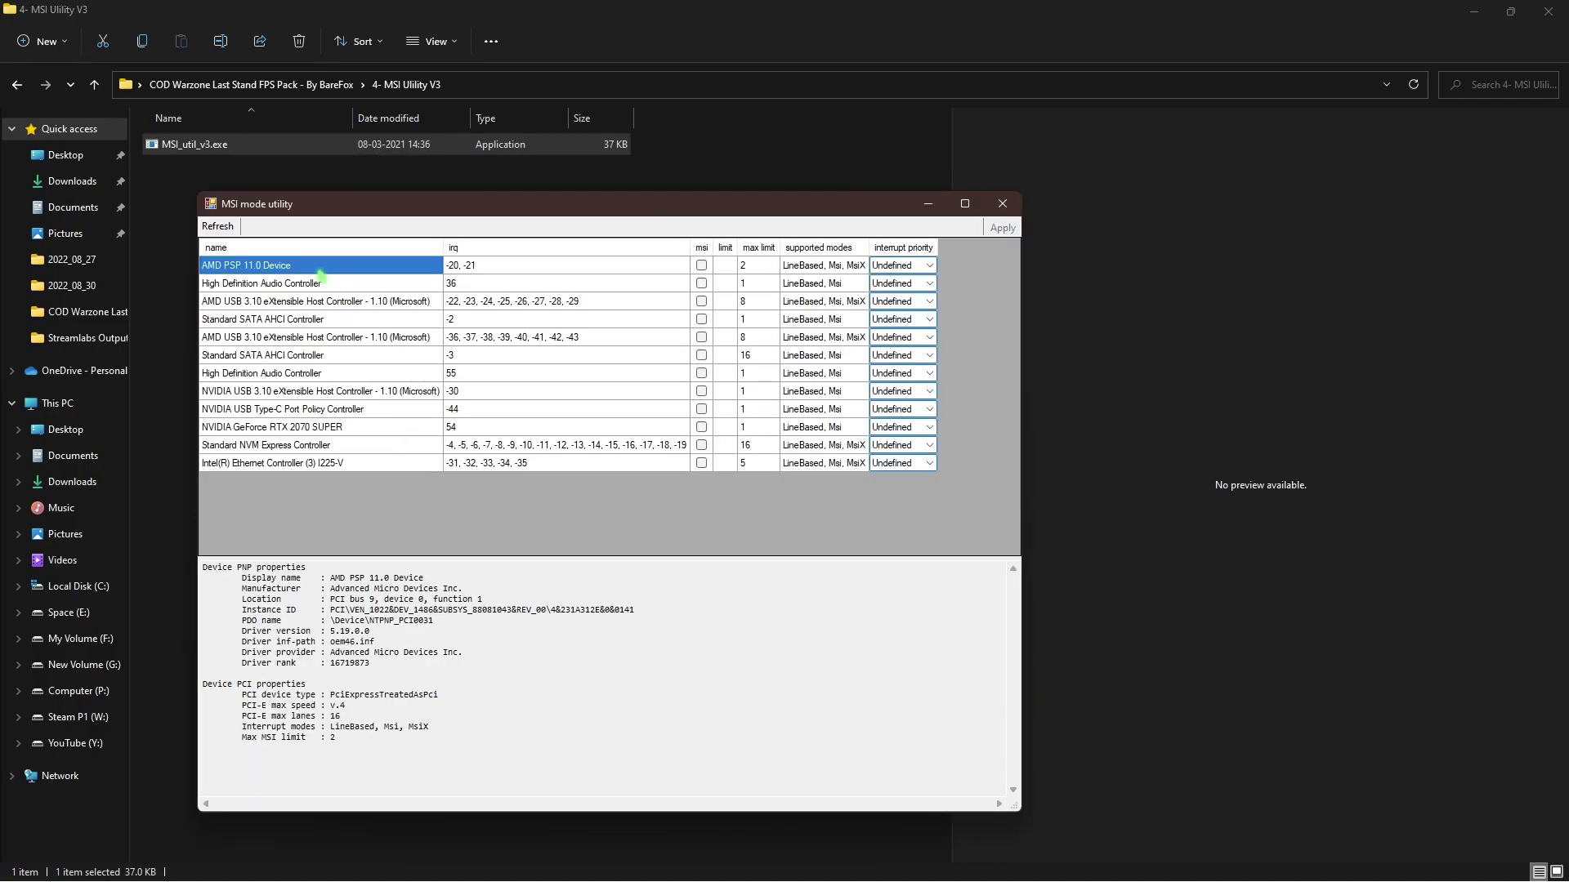
- Set the RTX 2070 SUPER's interrupt priority to High, apply it, and close the utility
left_click(264, 428)
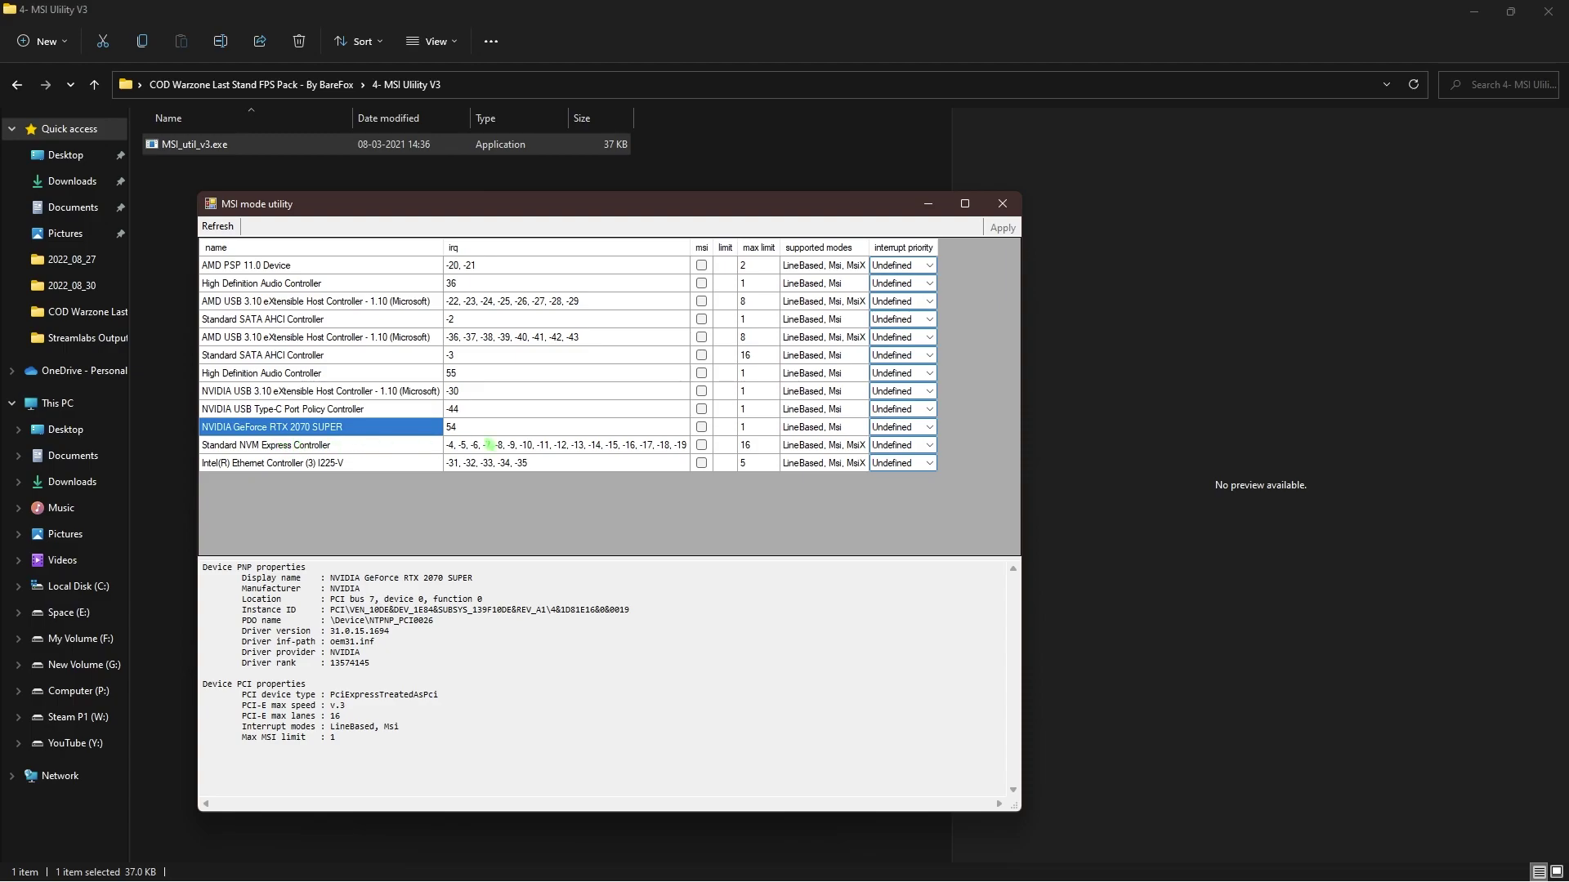
left_click(893, 430)
left_click(905, 431)
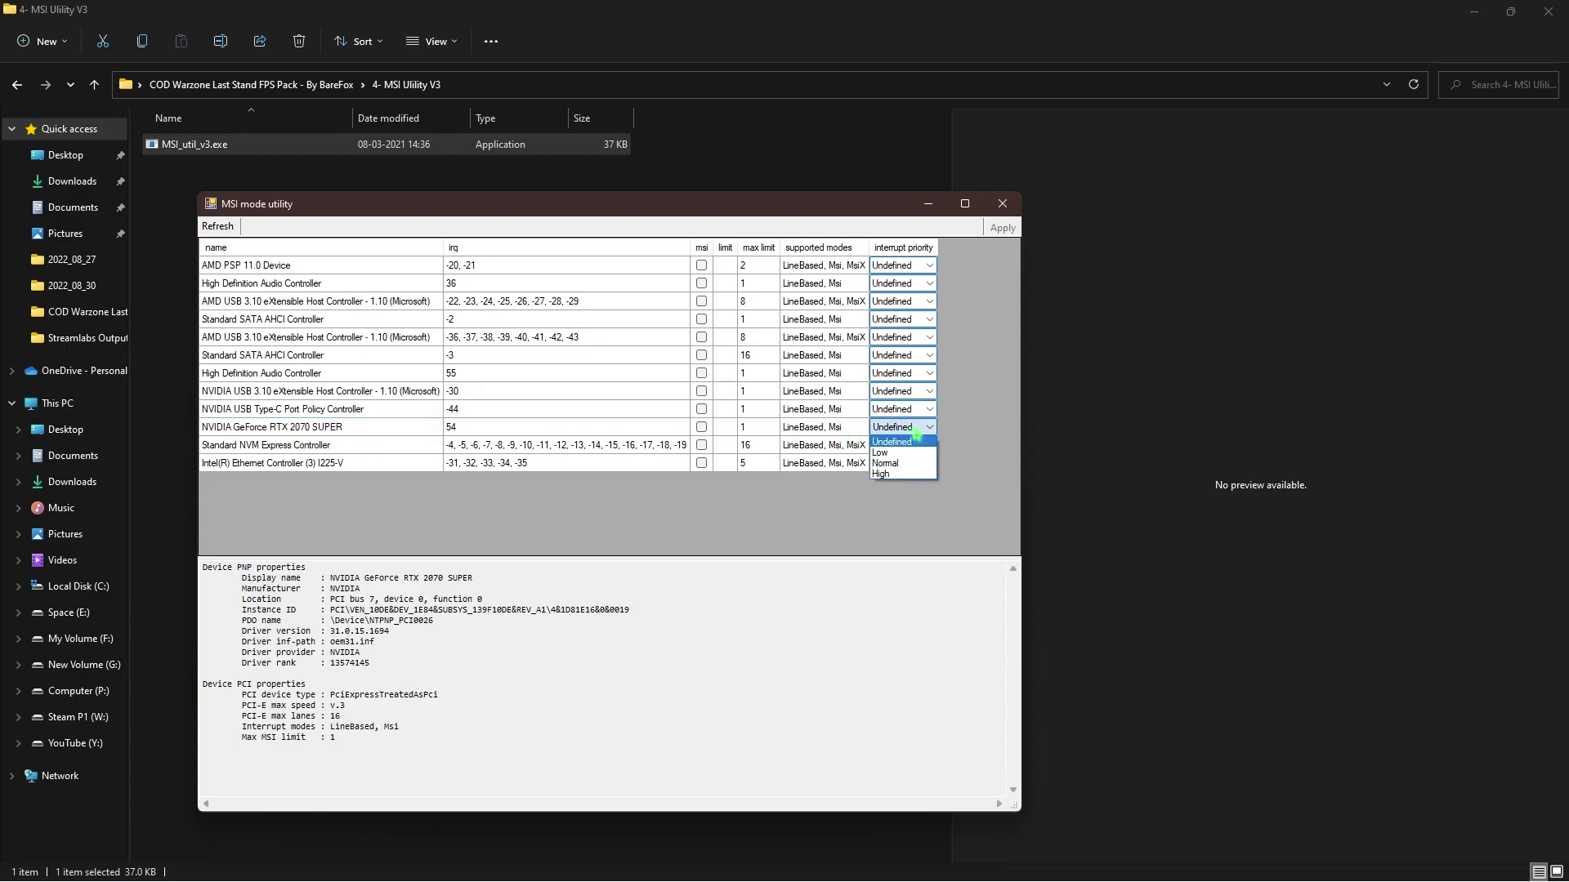
left_click(895, 477)
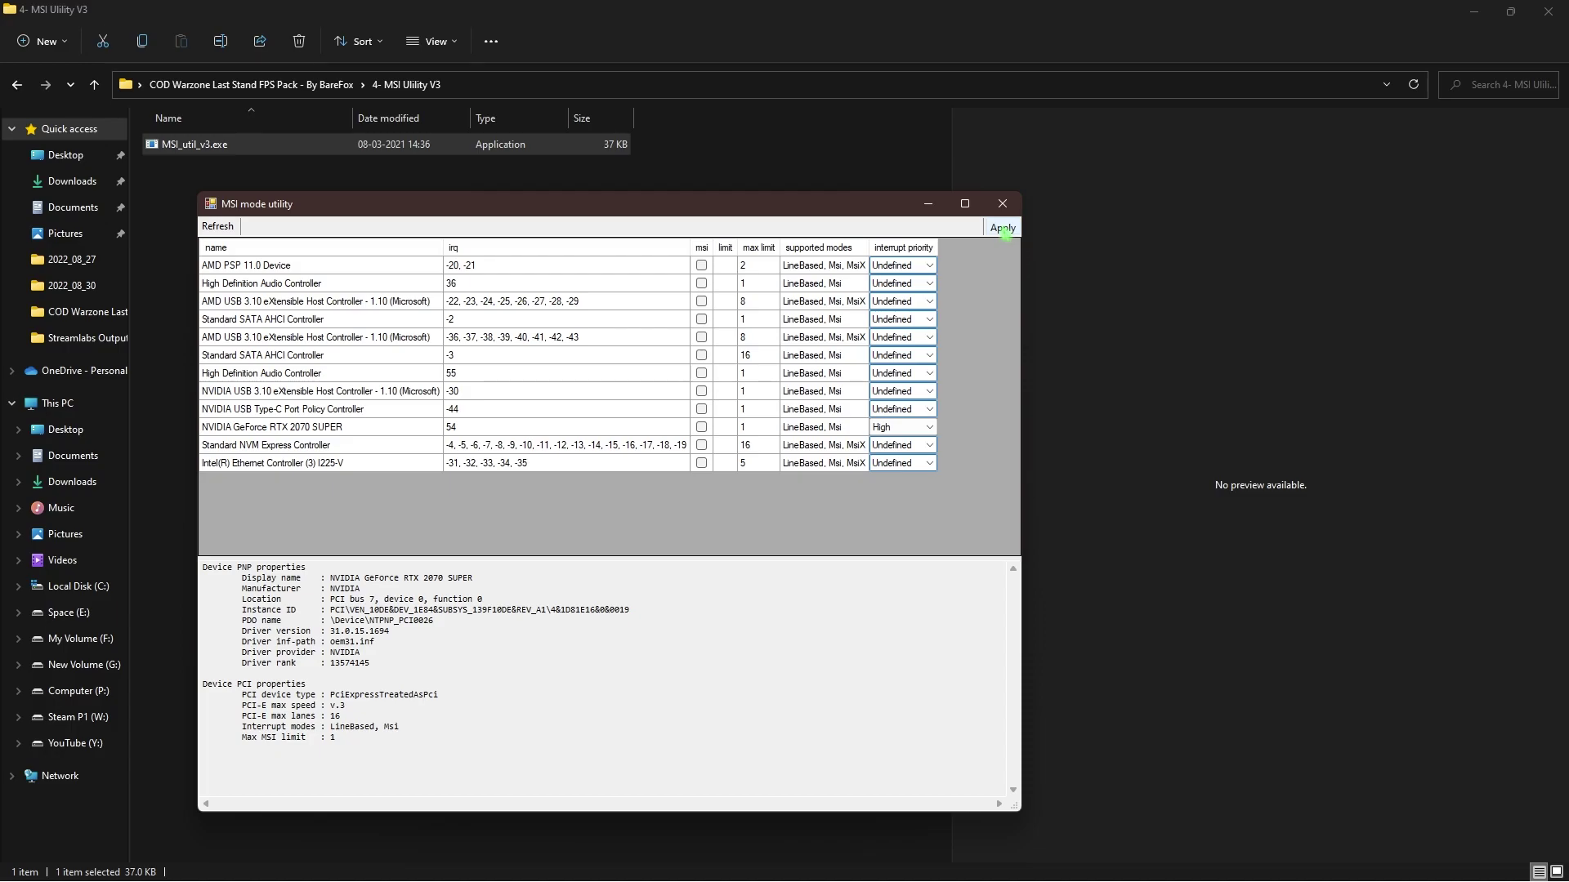
left_click(1002, 204)
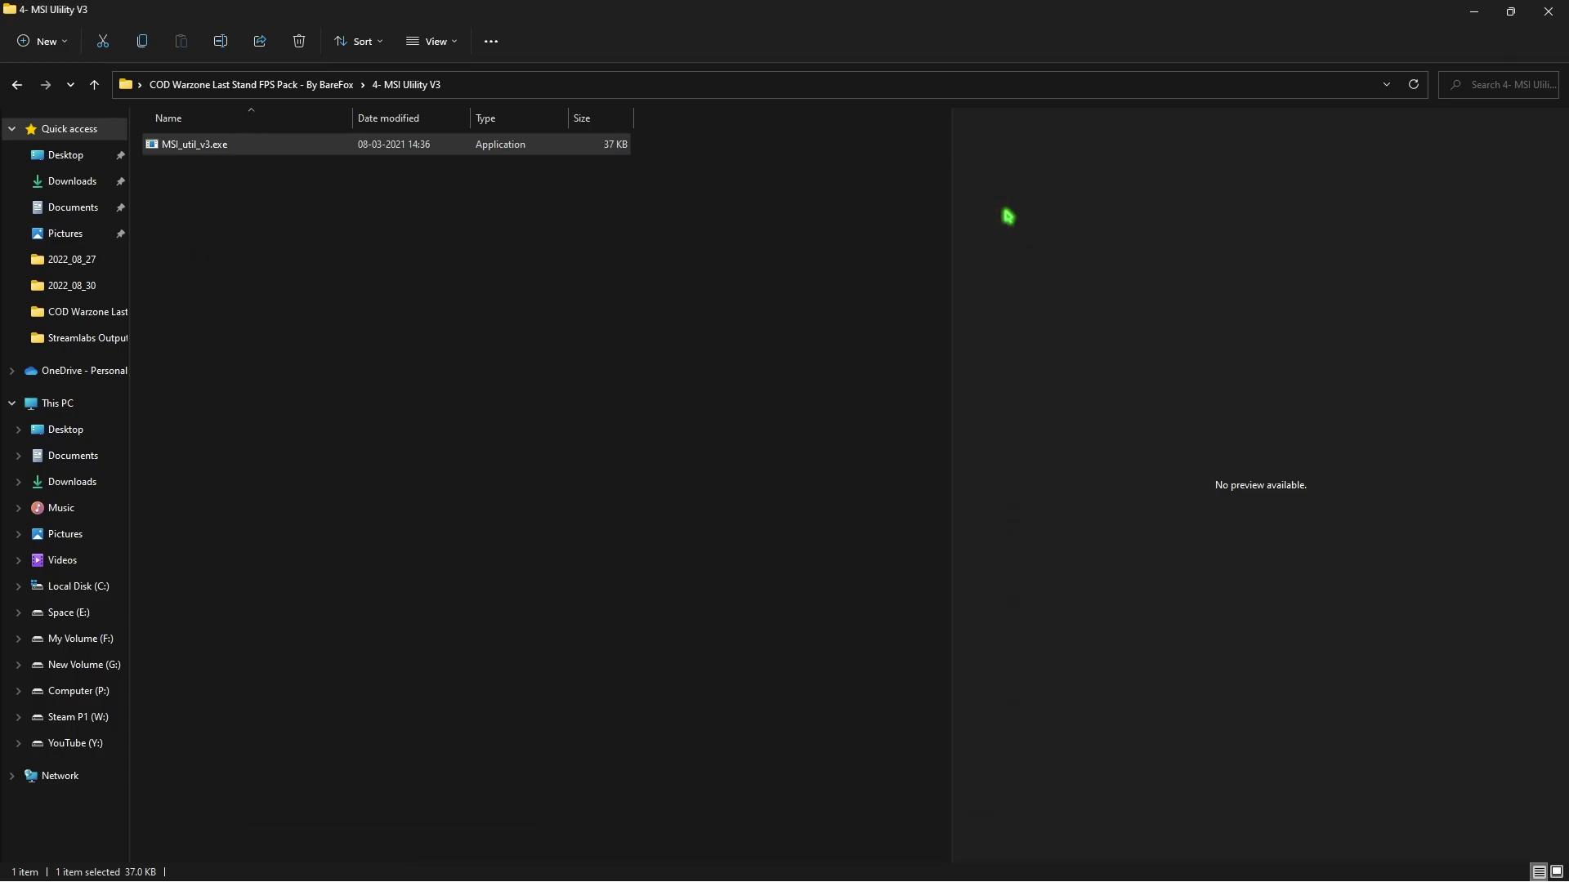
left_click(582, 372)
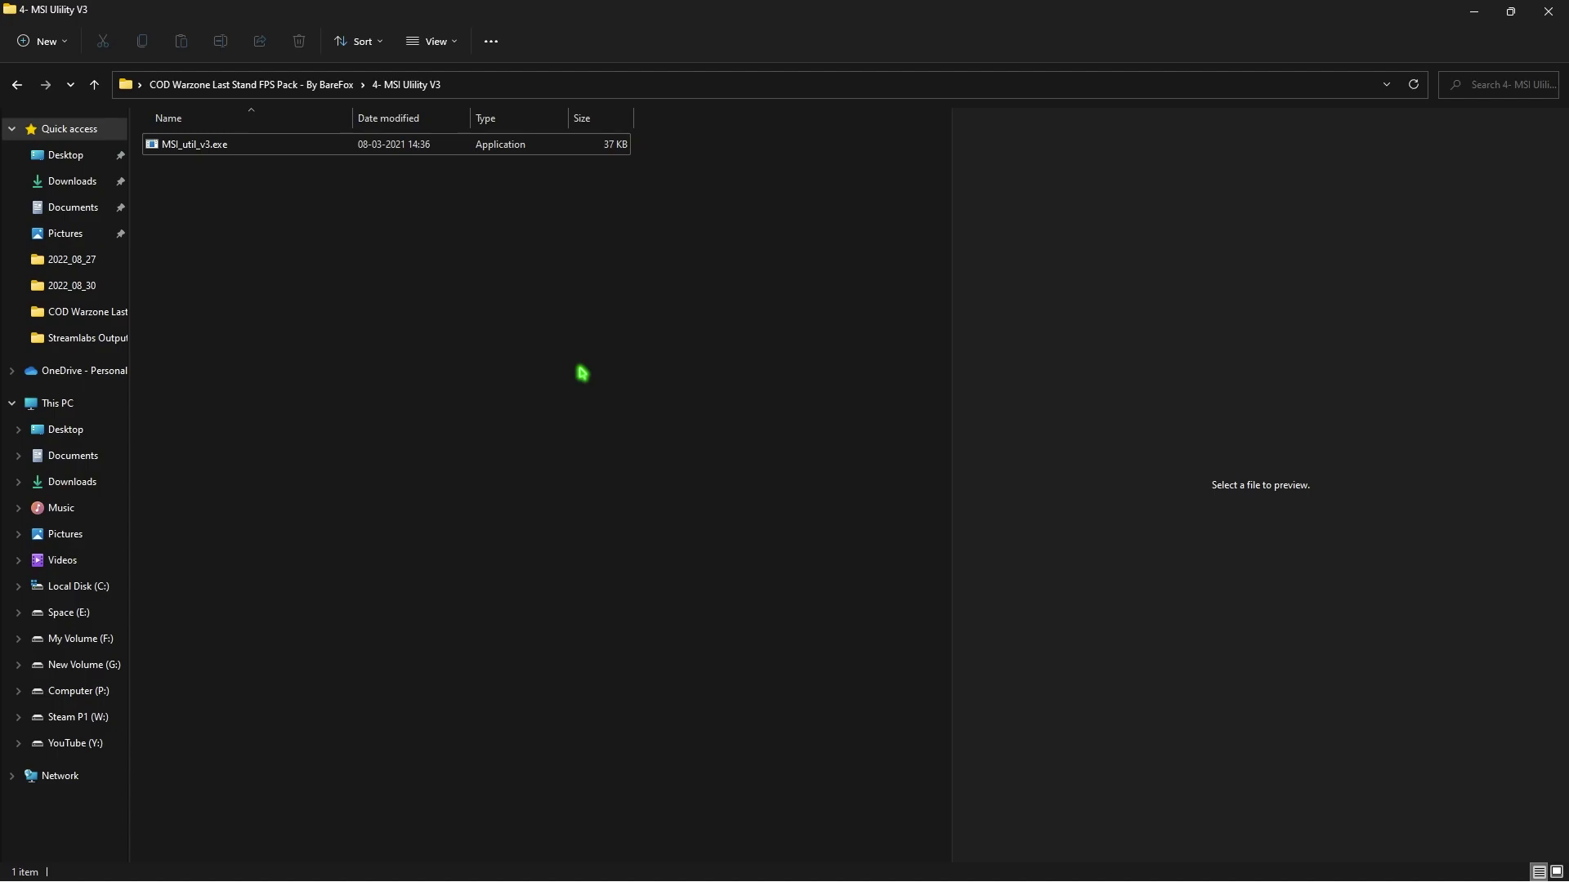
- In ExitLag, make the Warzone connection use routes within the country first
left_click(202, 85)
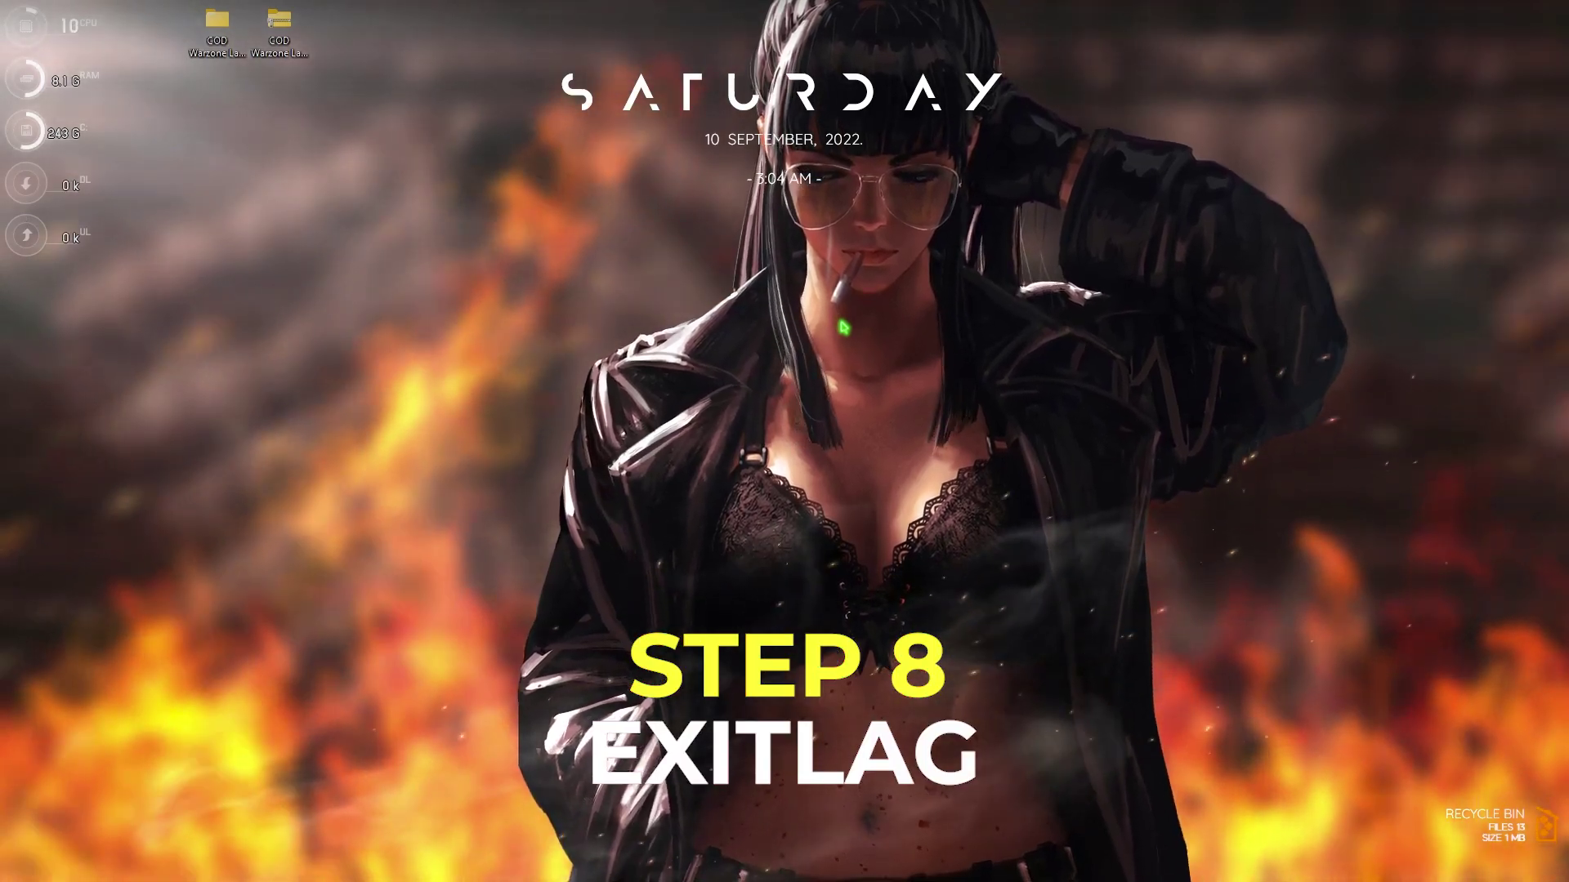
left_click(837, 862)
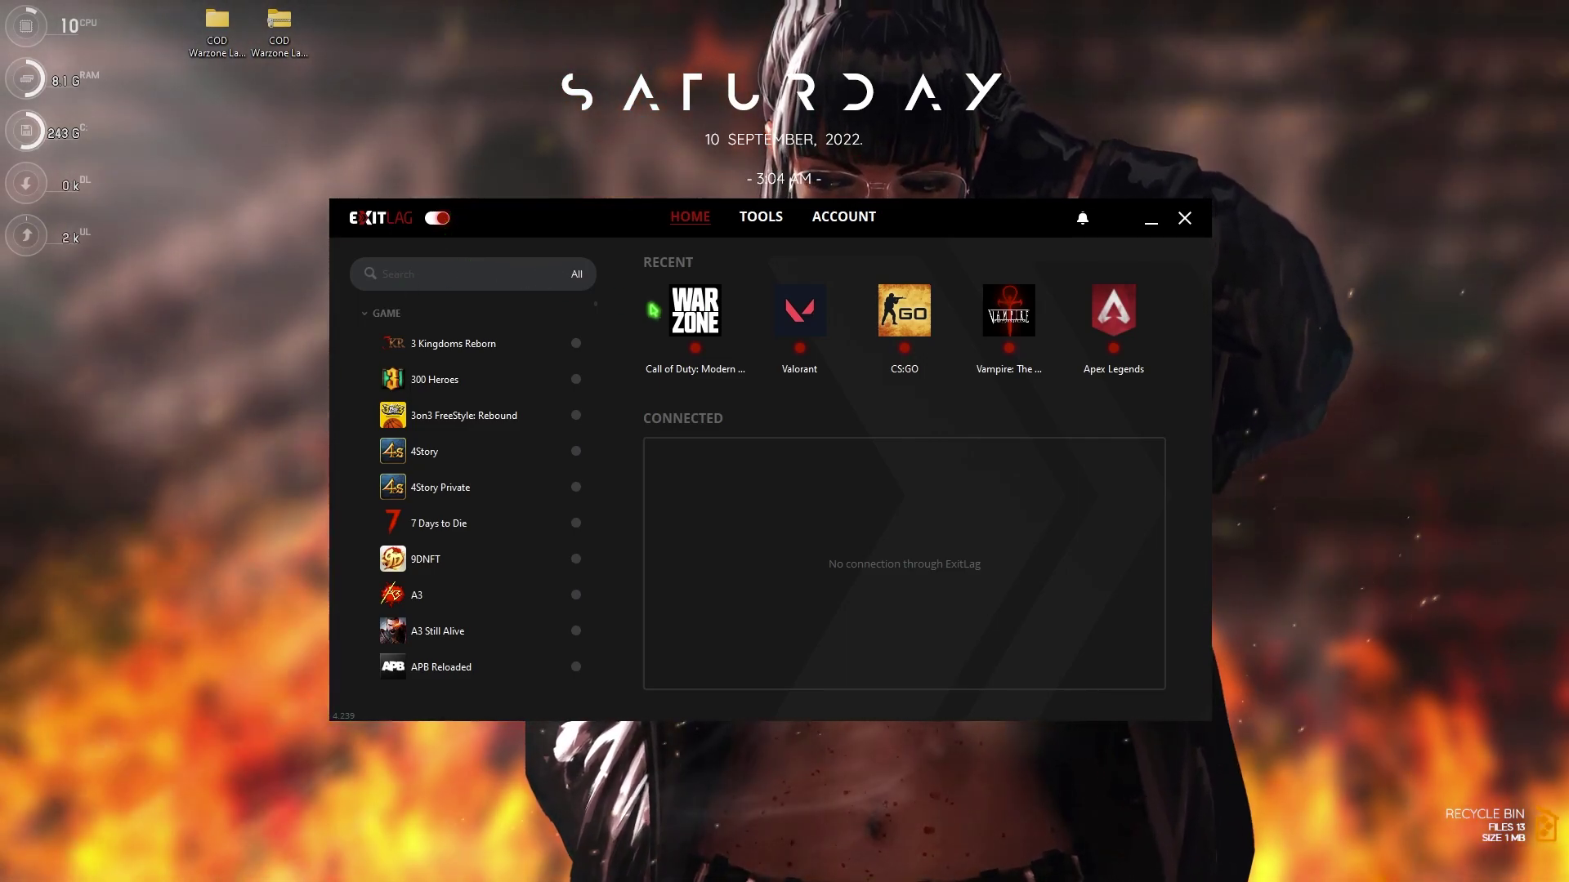
left_click(701, 308)
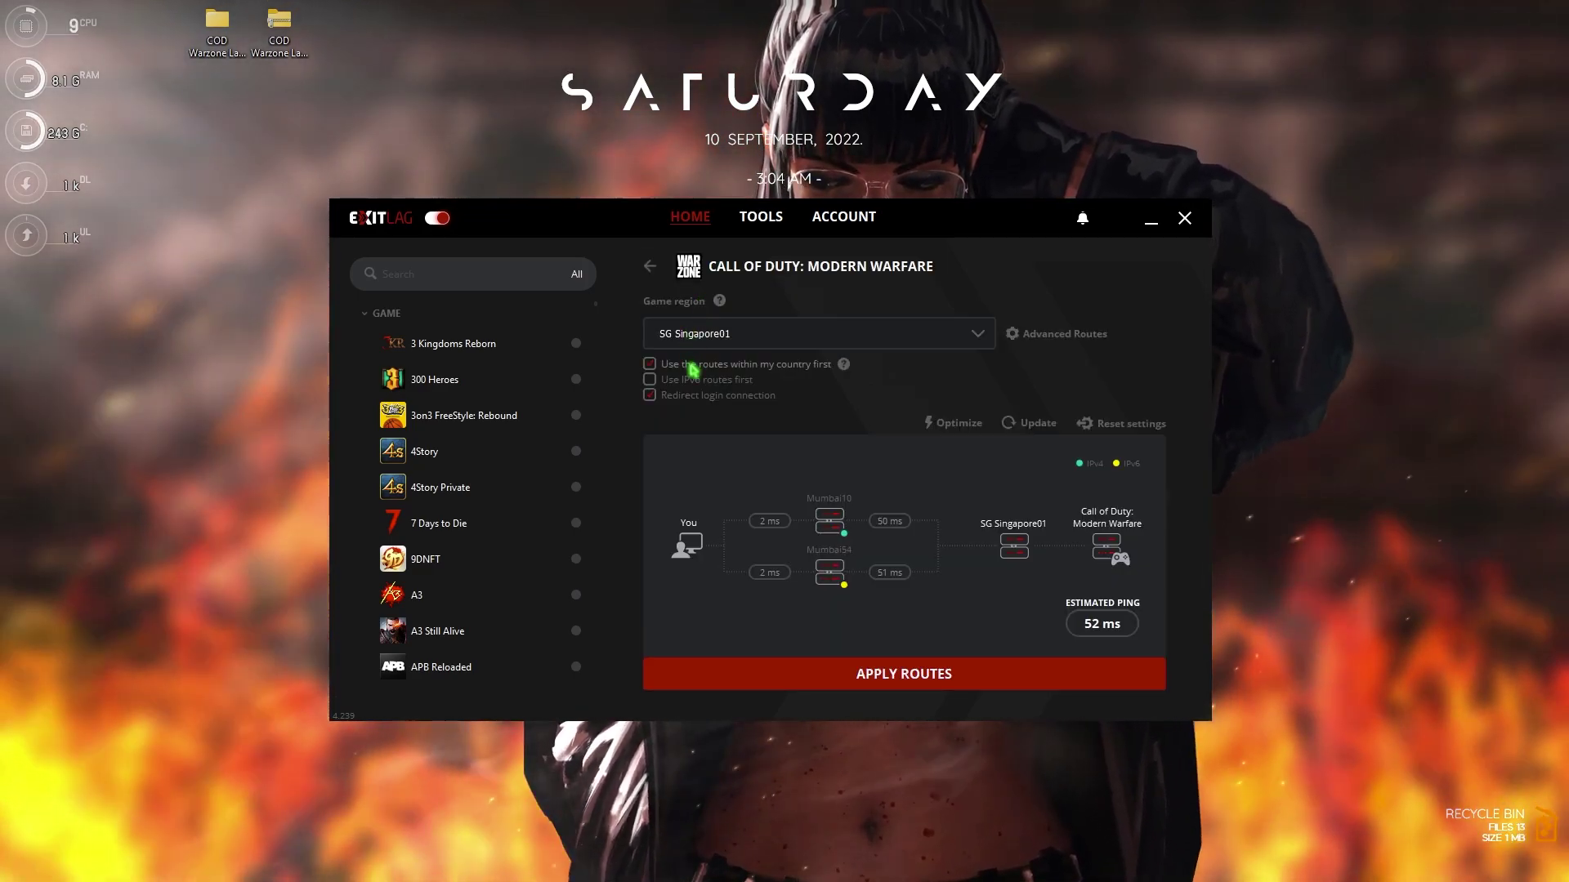
left_click(690, 365)
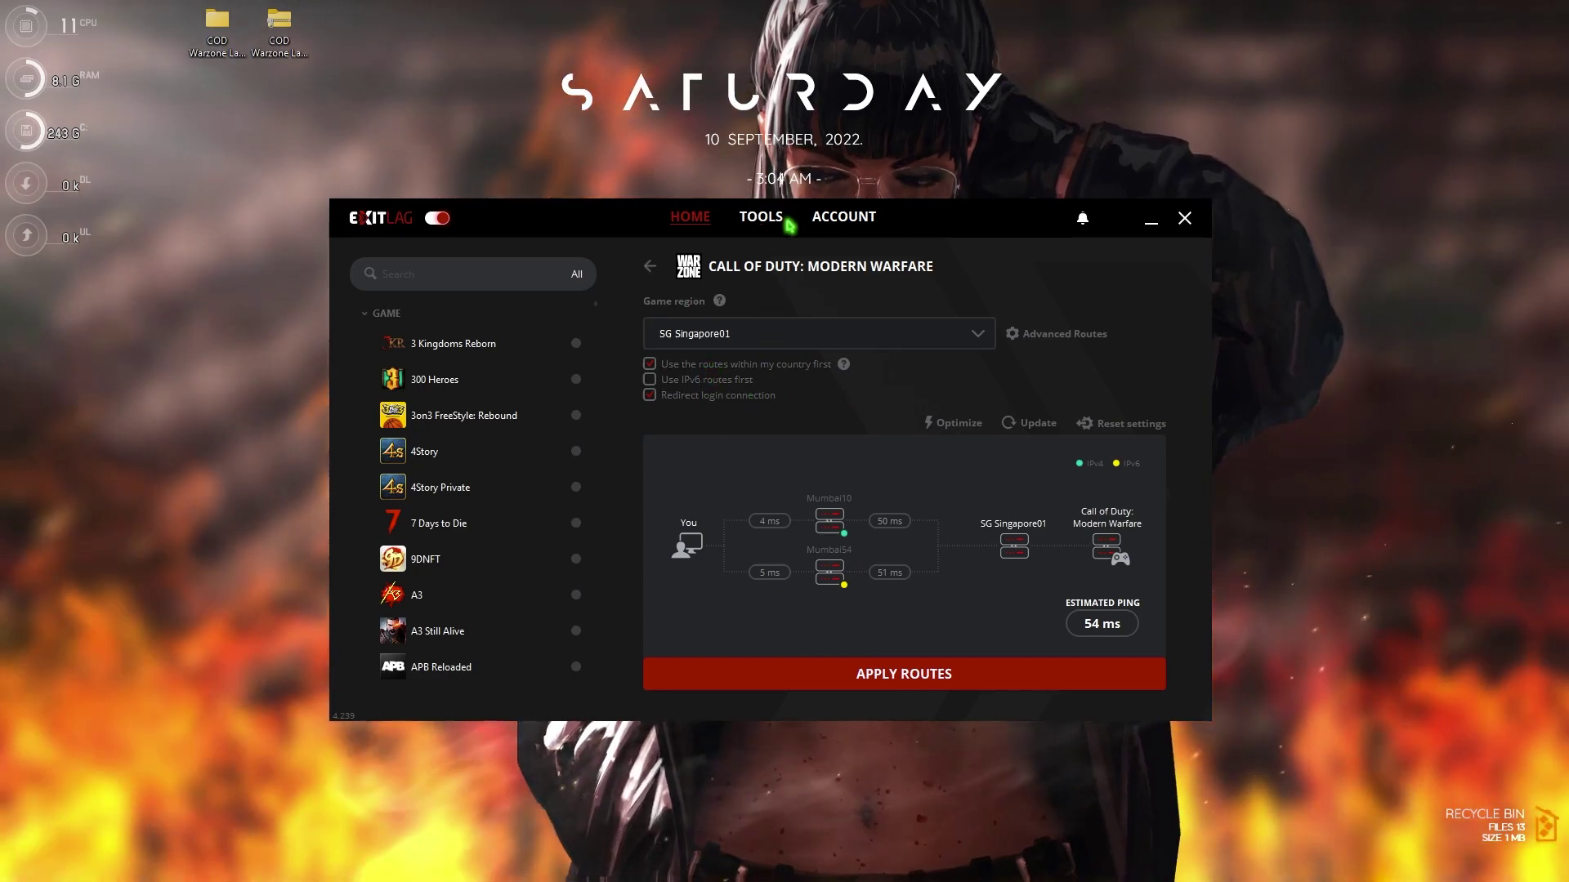
- Review ExitLag's FPS Boost tools, then close the app
left_click(787, 219)
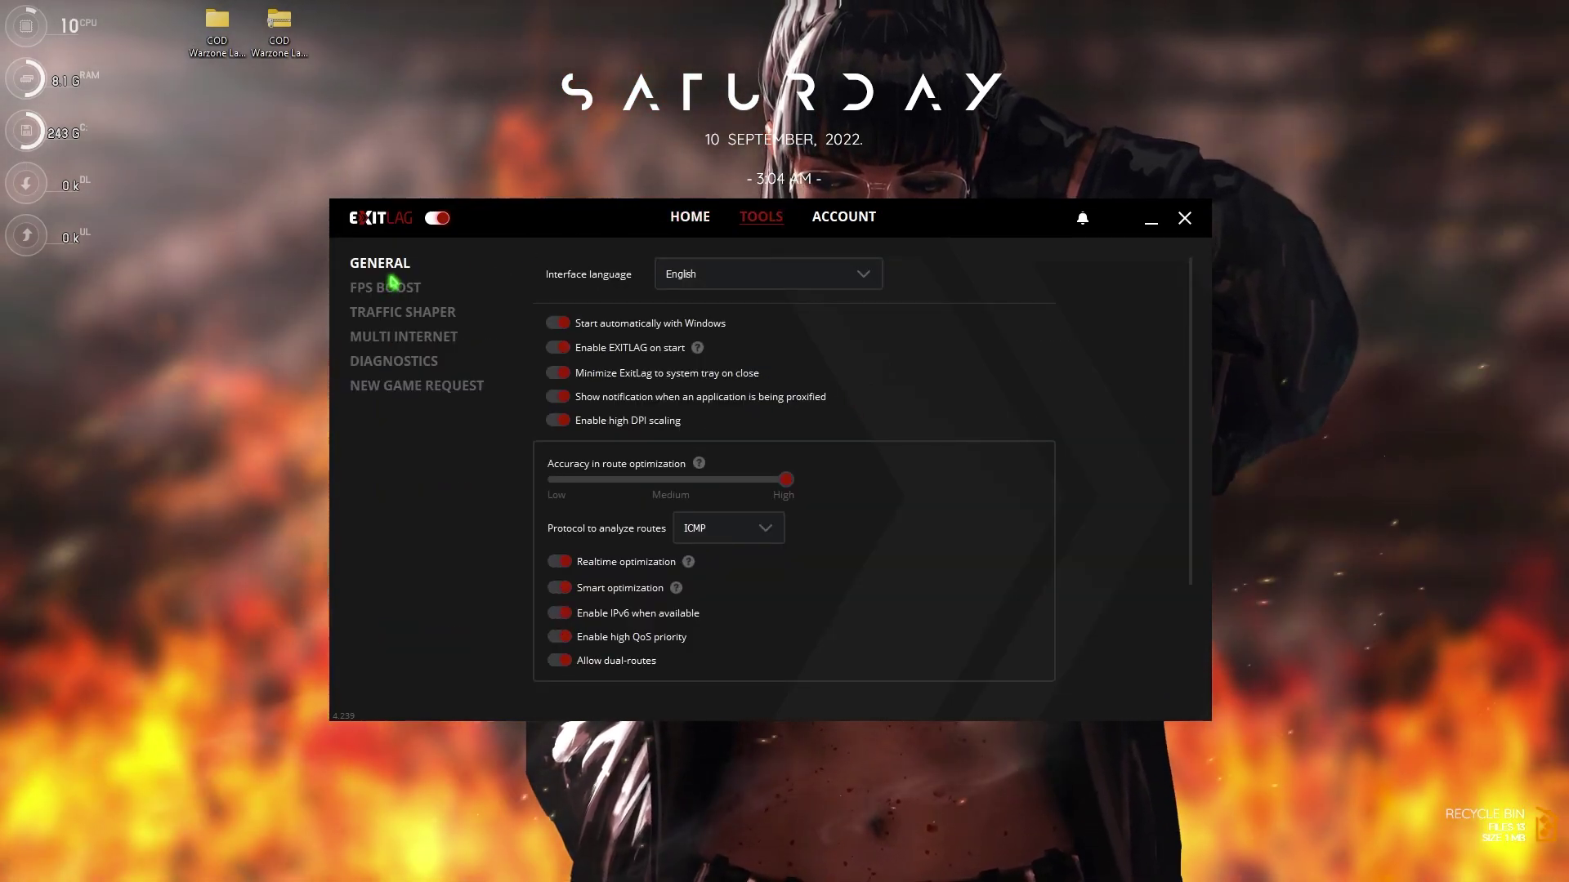
left_click(390, 288)
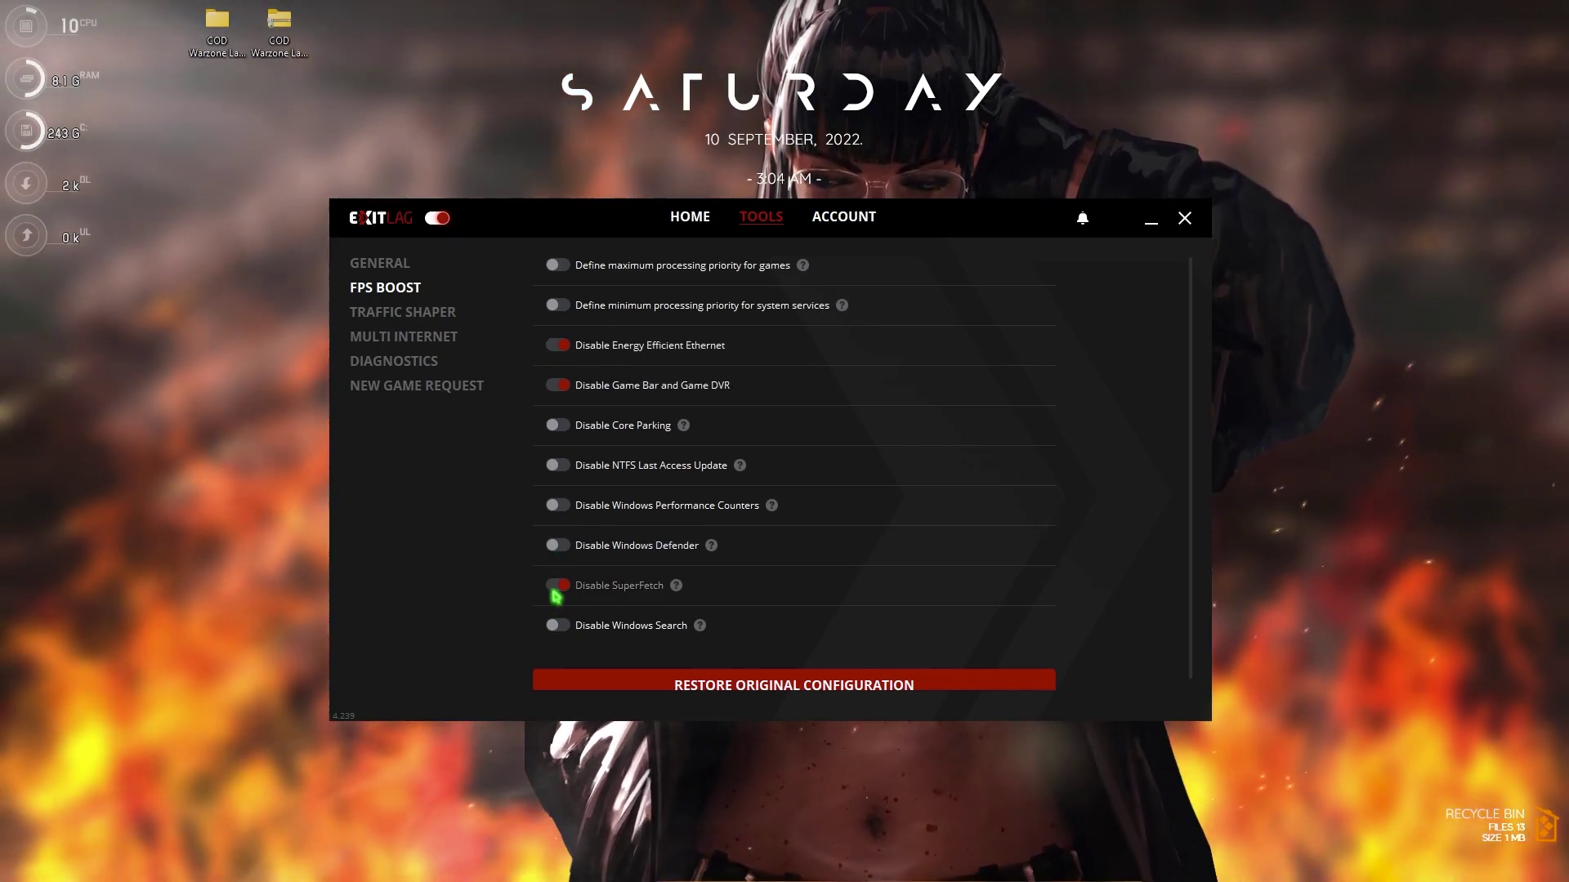
left_click(1185, 221)
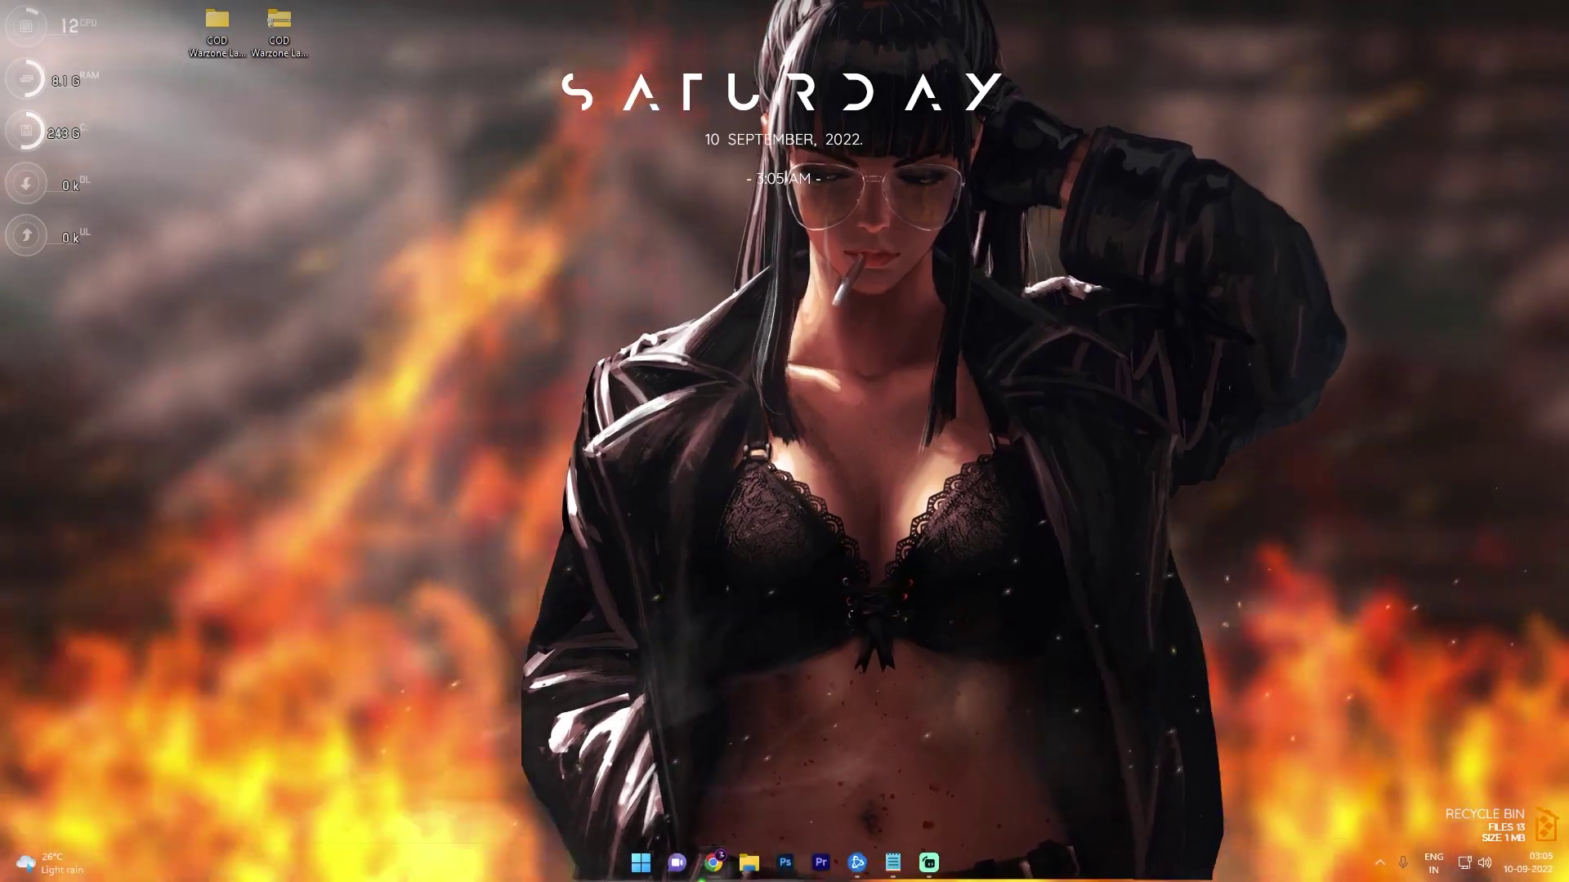
- Show ExitLag's pricing page with the Monthly $6.50, Semiannual and Quarterly plan cards
left_click(818, 862)
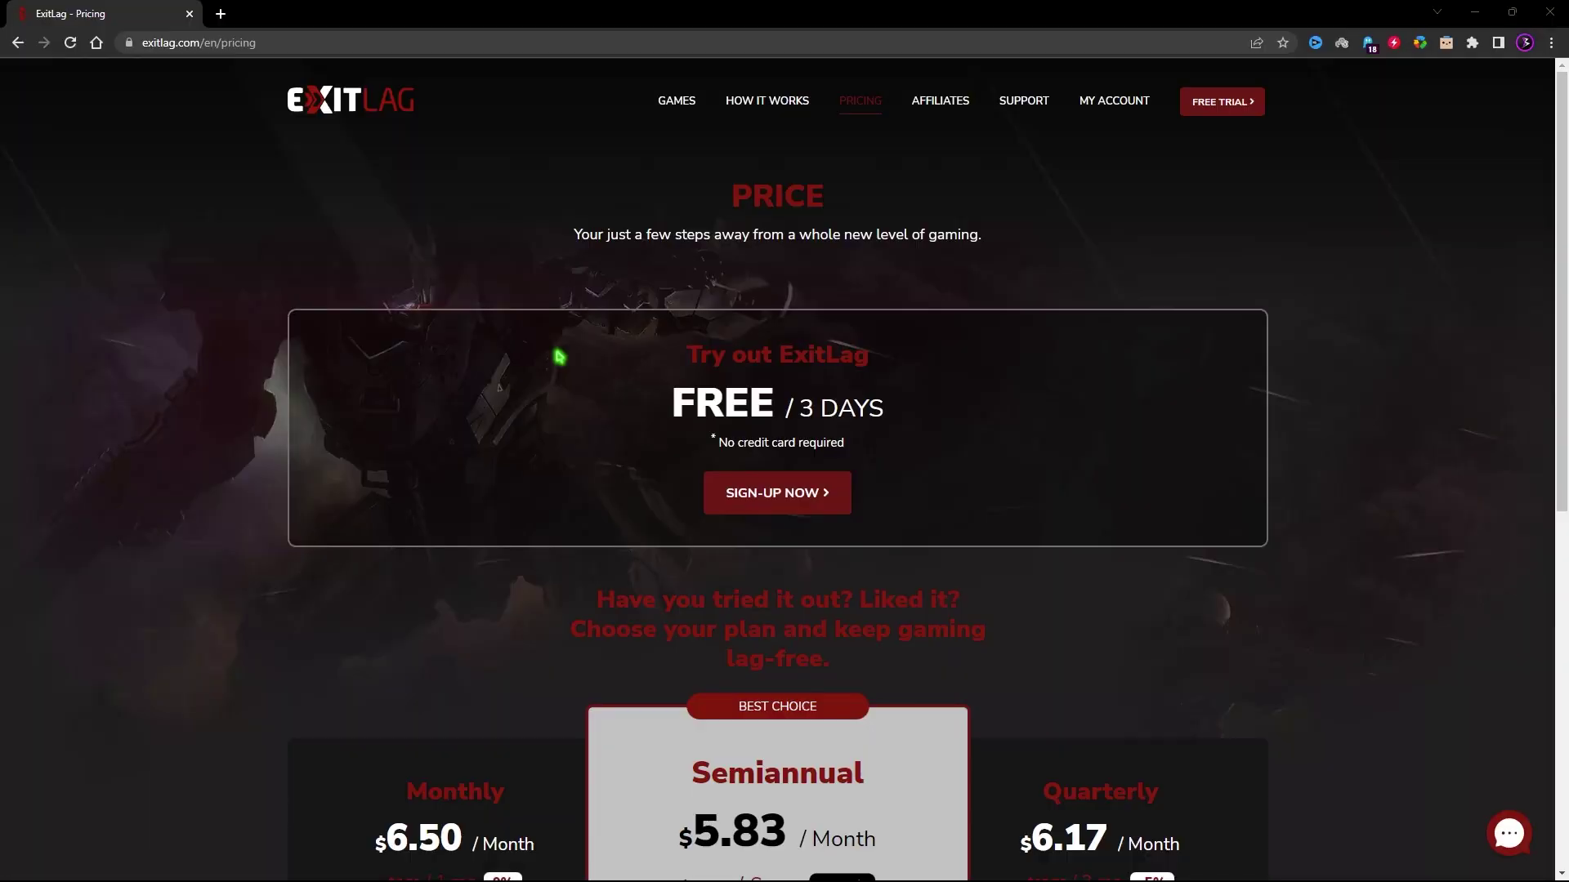
scroll(559, 357, "down", 3)
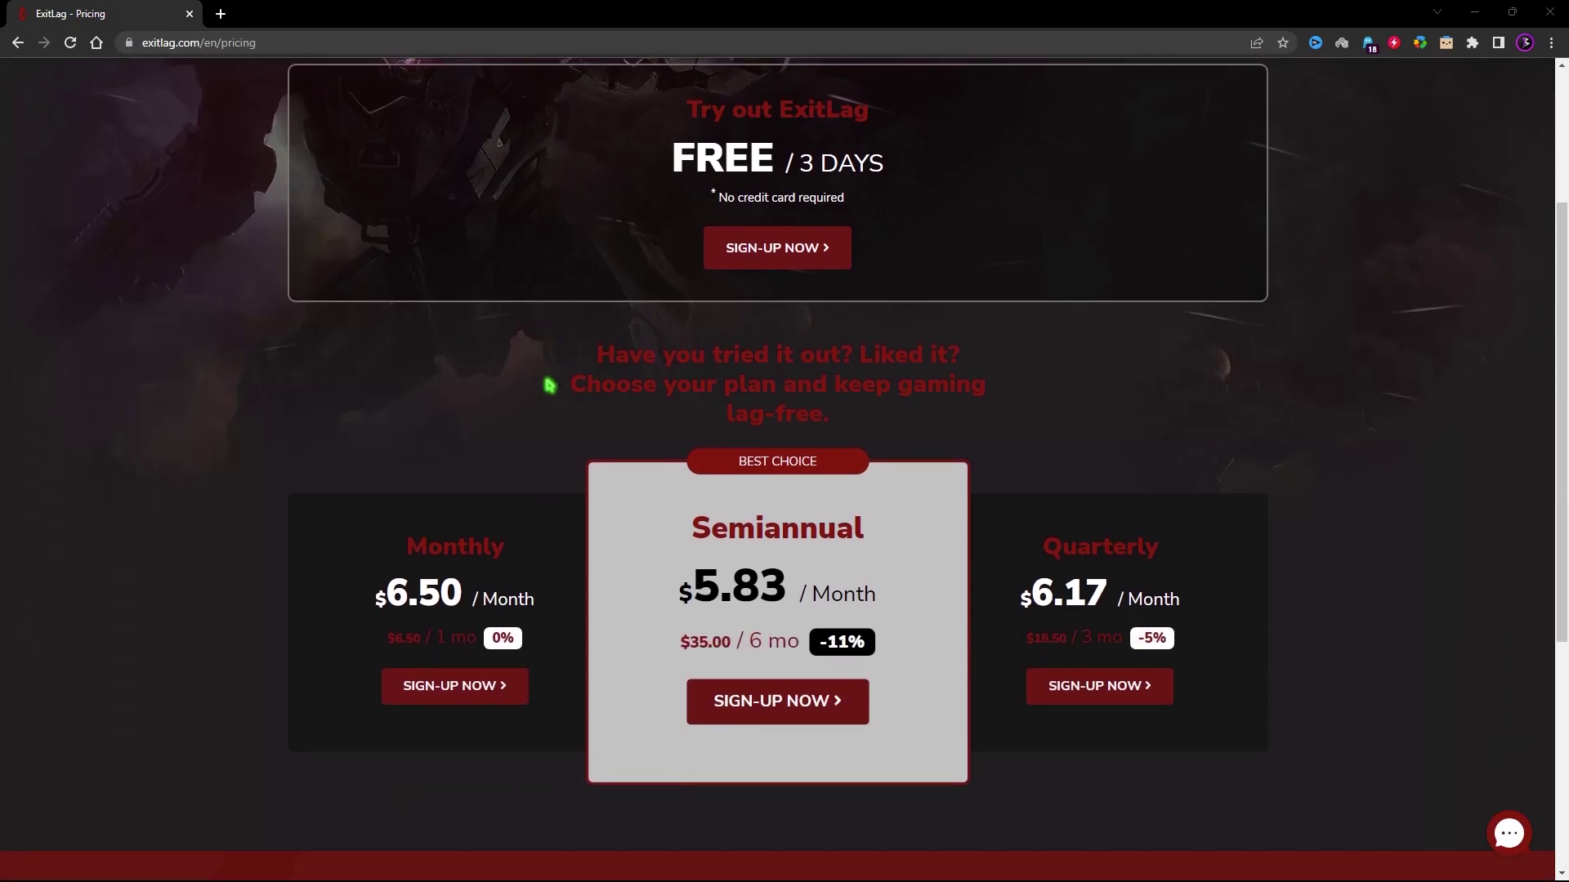